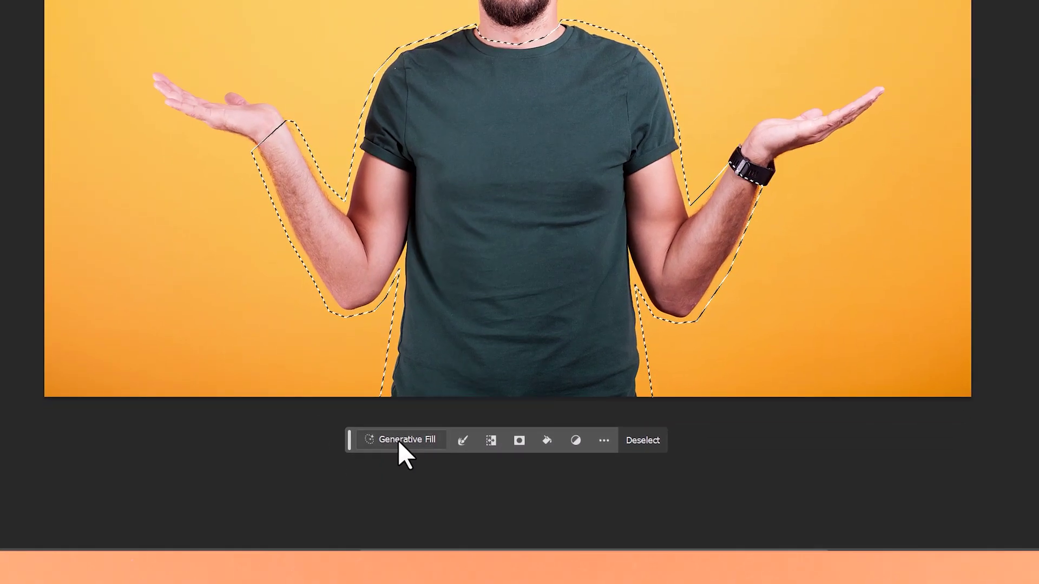
Start a Generative Fill on the shirt area and attach a reference image for the striped jacket
click(401, 440)
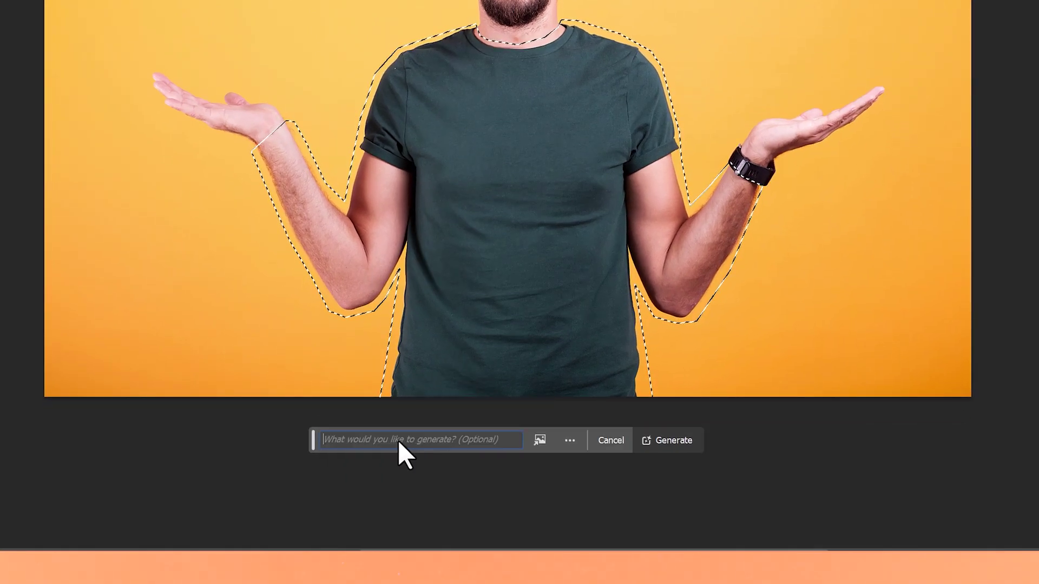
click(540, 444)
click(449, 440)
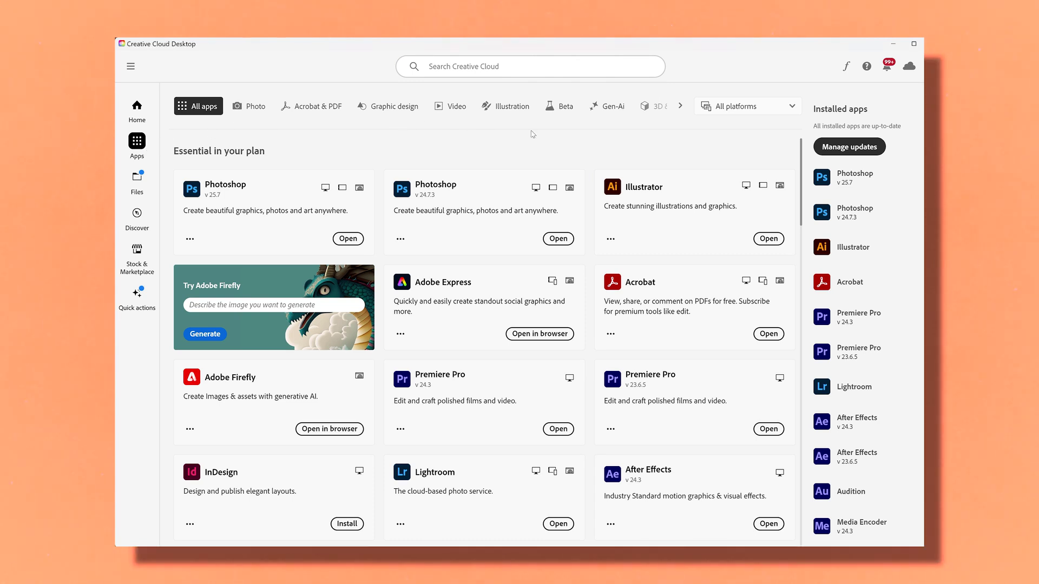
Filter the Creative Cloud apps to Beta and open the Photoshop (Beta) card
click(569, 113)
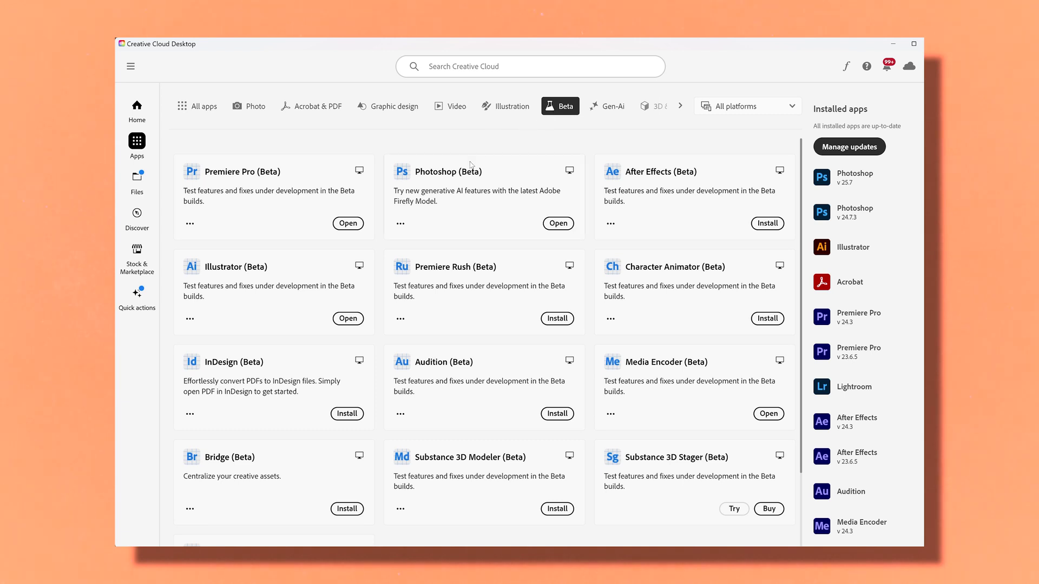
click(484, 203)
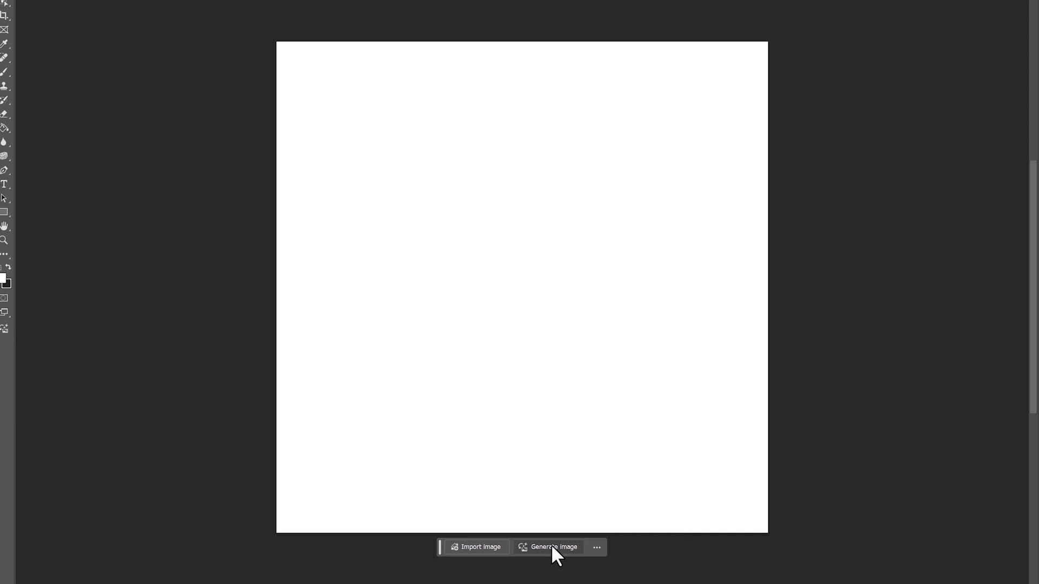
Bring up the Generate image text-to-image dialog over the blank canvas
click(552, 546)
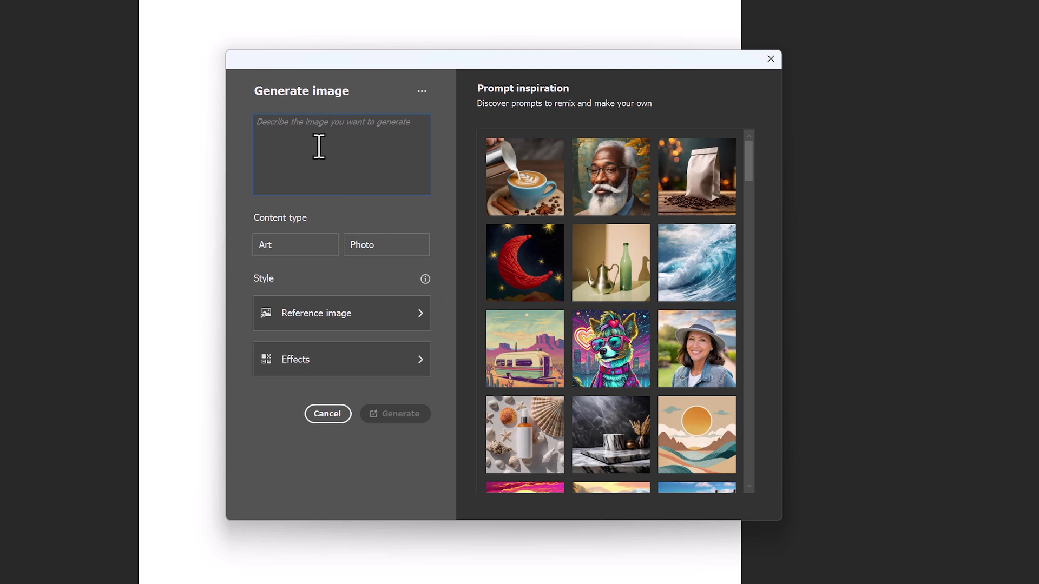
Paste the cat-in-office prompt, set content type to Photo, and try the trailer, waves and teapot sample prompts
text(a cat wearing a hat in an office)
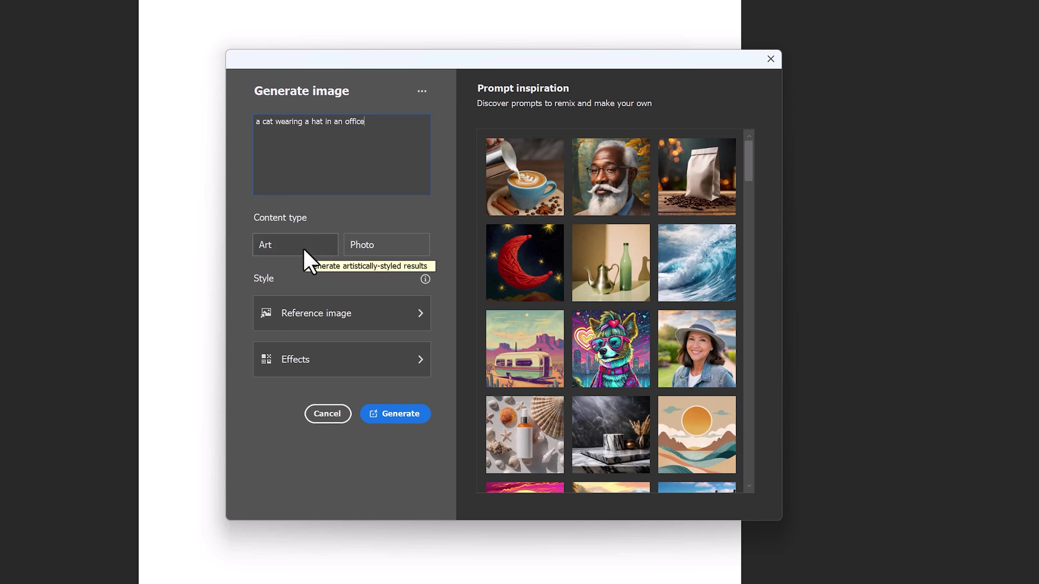
click(361, 241)
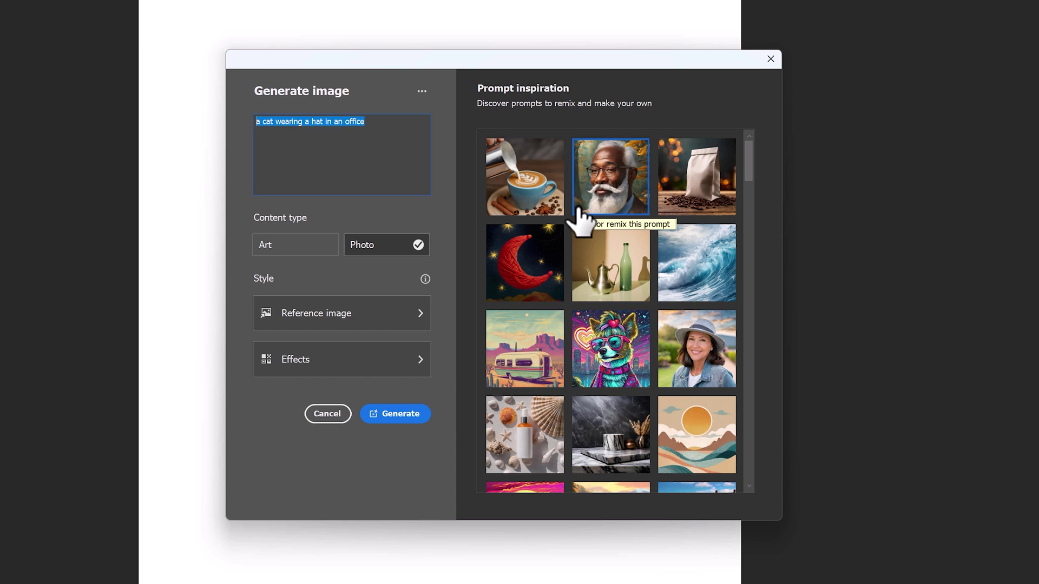
scroll(711, 265, down, 1)
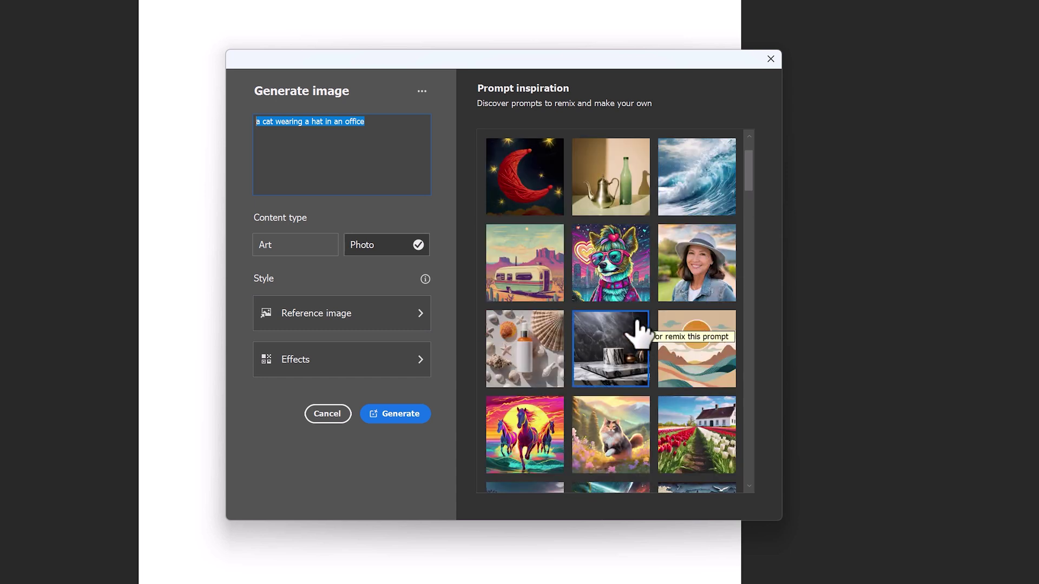
click(525, 262)
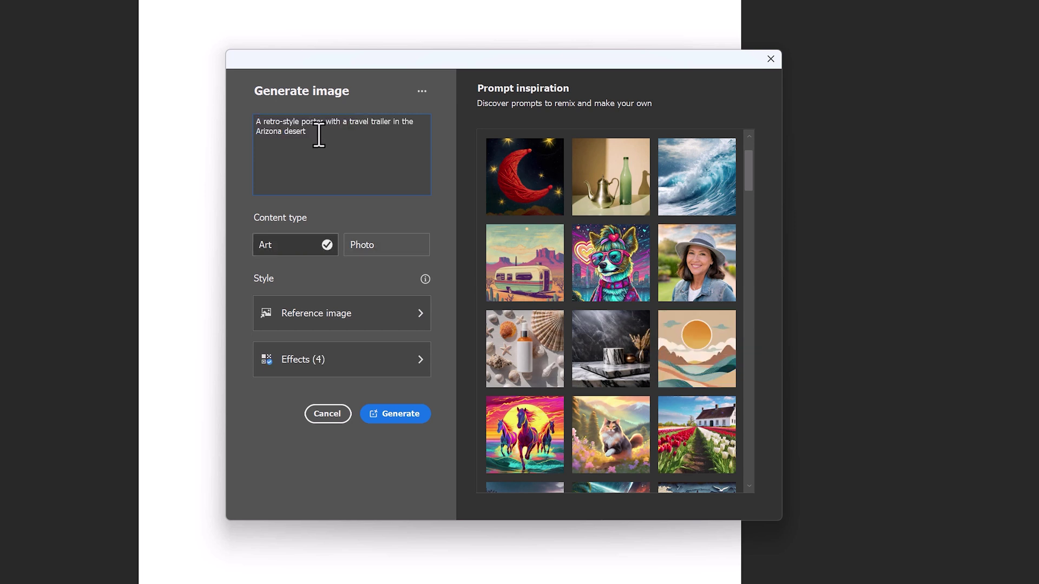
click(420, 246)
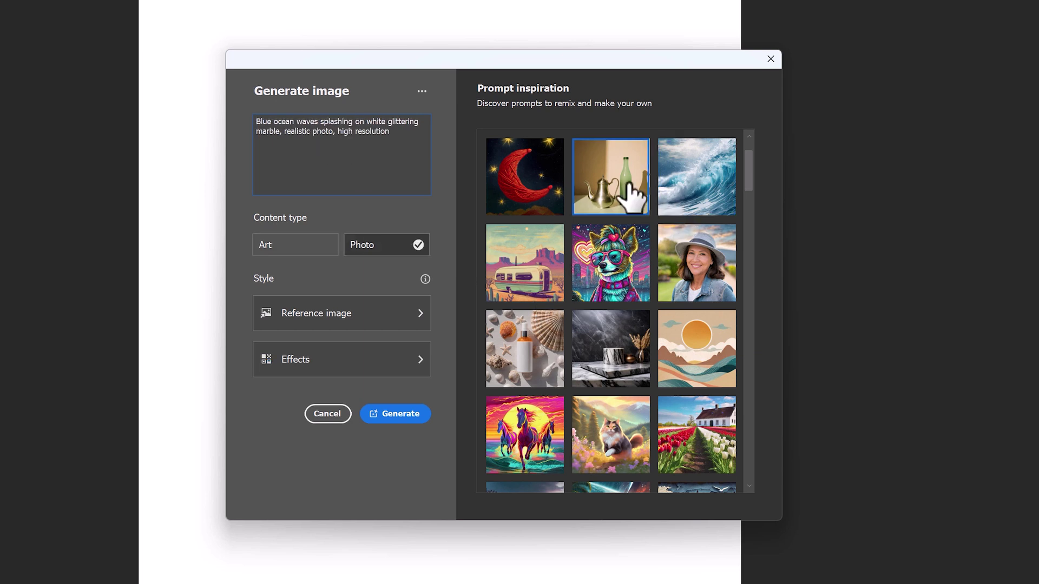
click(631, 199)
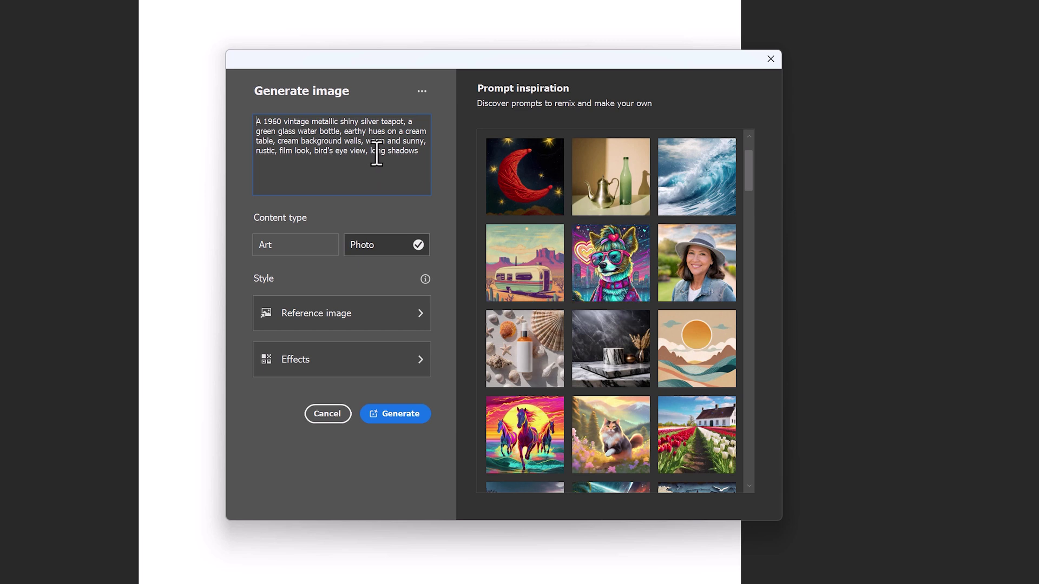
Restore the prompt 'a cat wearing a hat in an office' and show the style effects list
key(ctrl+a)
right_click(306, 130)
click(343, 204)
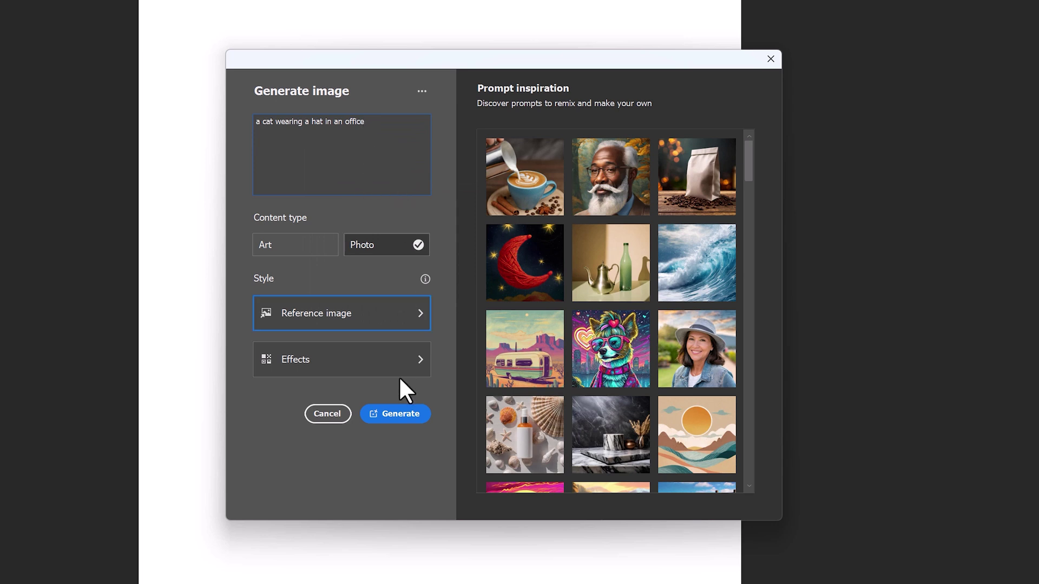
click(344, 372)
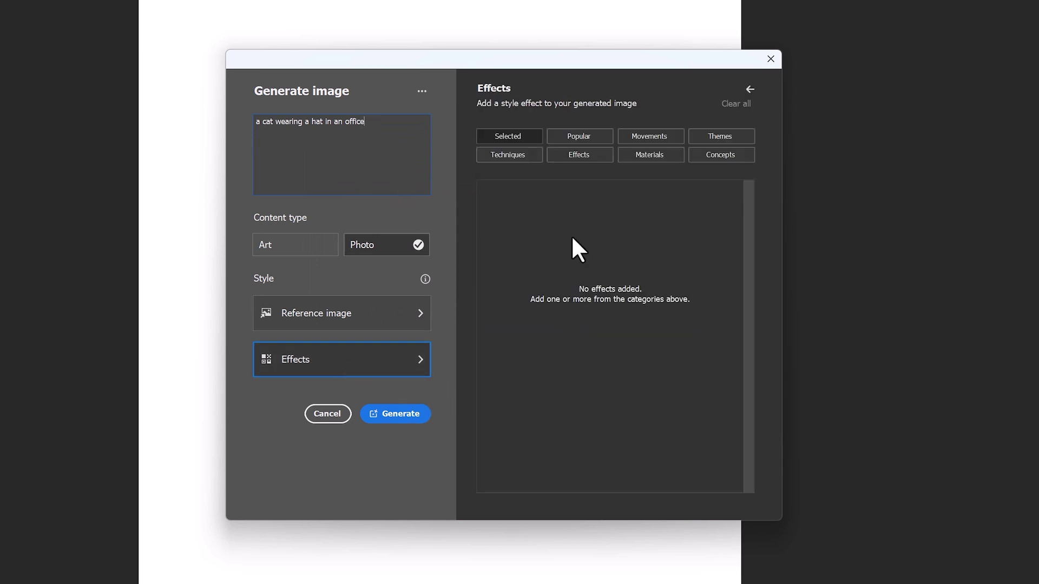
Browse the Popular, Movements, Themes and Techniques effect styles, then check which effects are selected
click(578, 136)
click(646, 136)
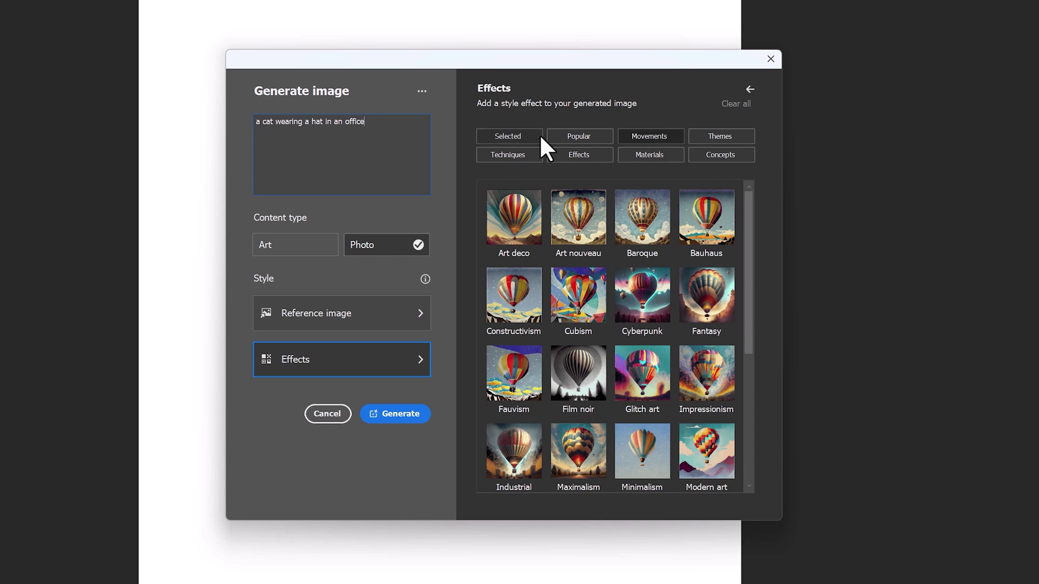
click(574, 136)
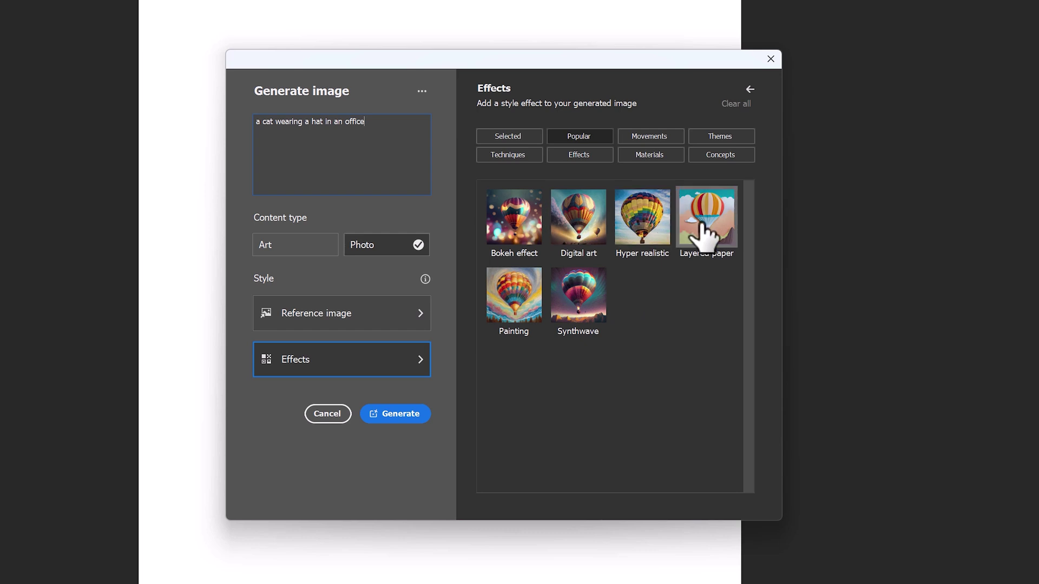
click(660, 136)
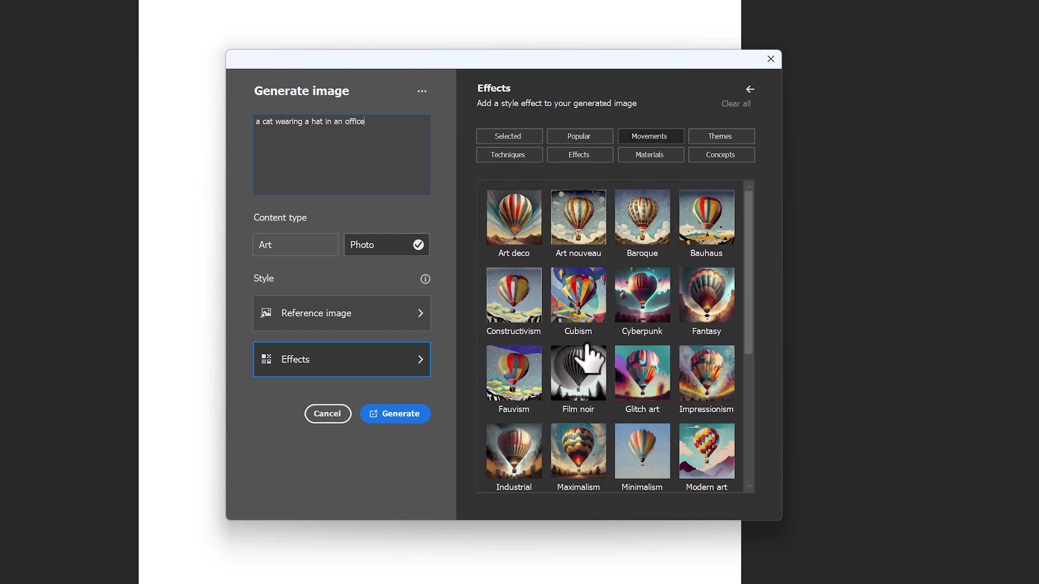
click(731, 136)
click(510, 156)
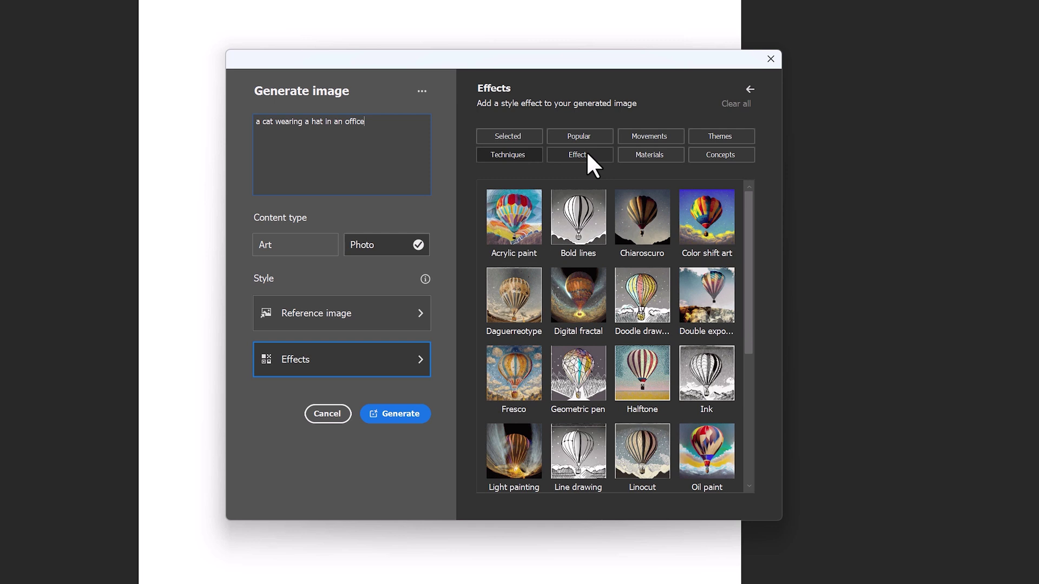
click(388, 349)
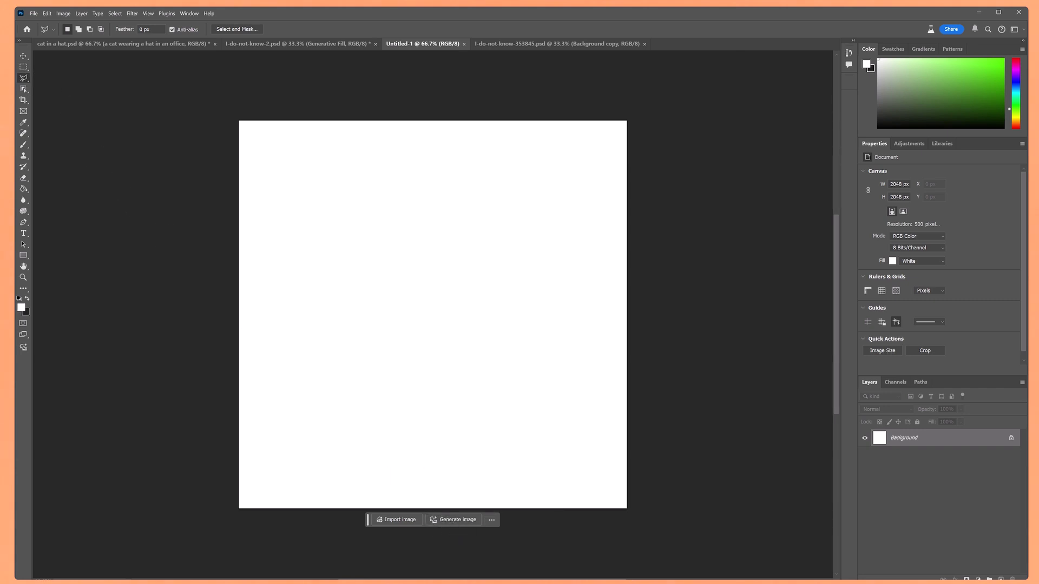
Select the whole canvas, generative-fill it with the cat-in-office prompt, and compare cartoon and photo variations
click(23, 67)
drag(193, 88, 482, 366)
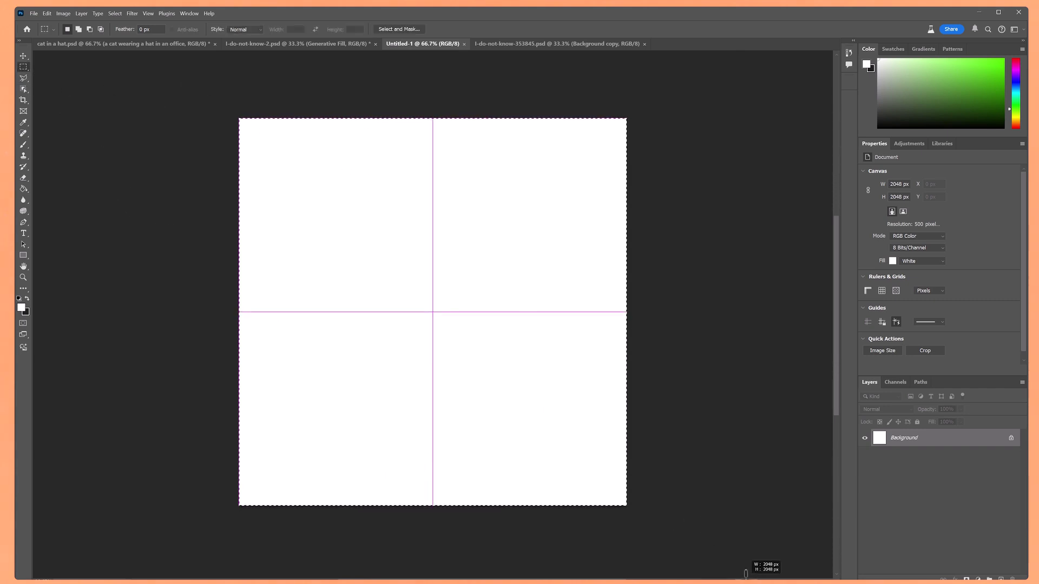
key(ctrl+a)
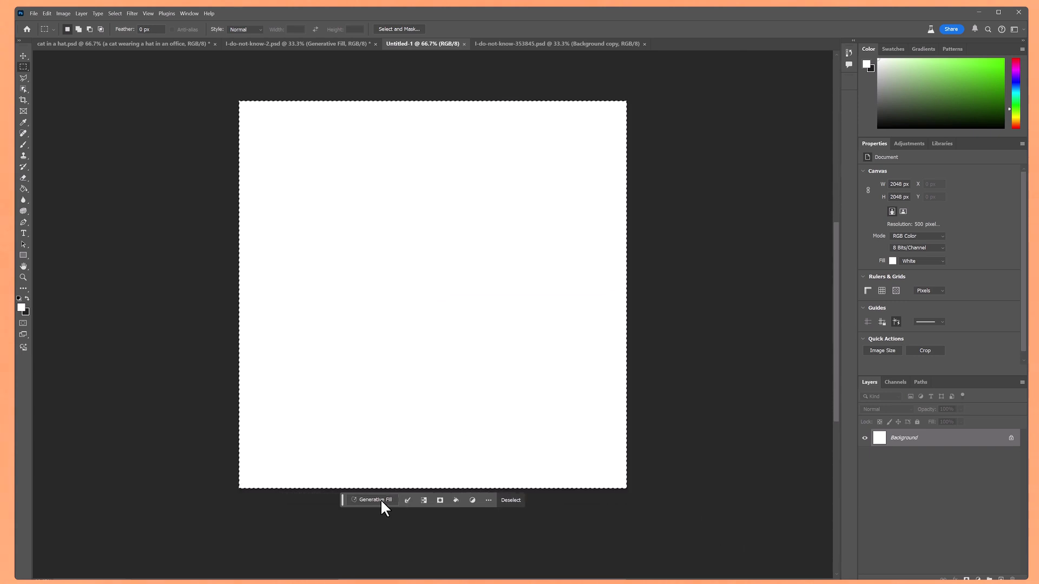
click(380, 501)
text(a cat wearing a hat in an office)
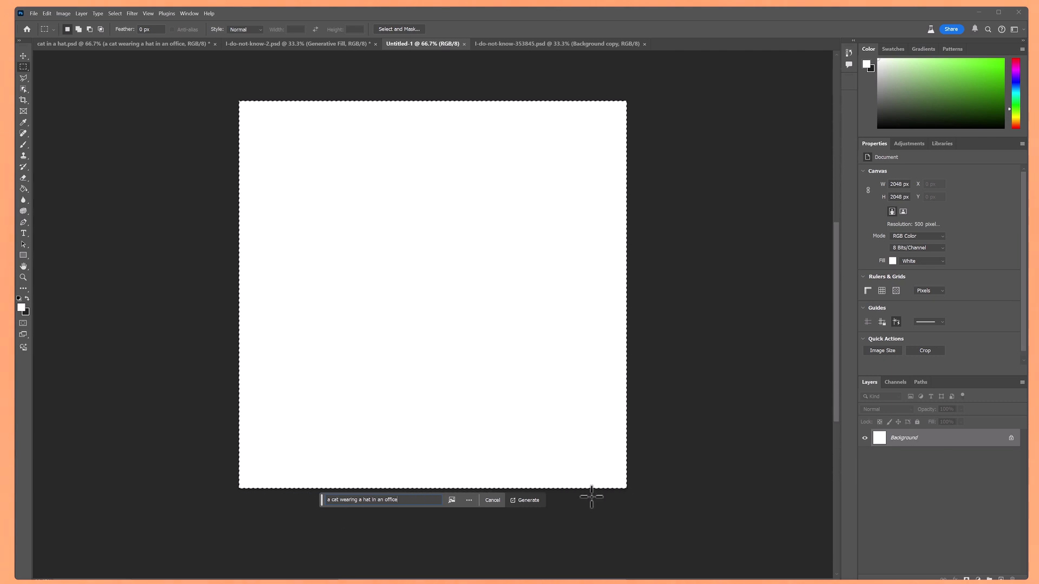
click(520, 502)
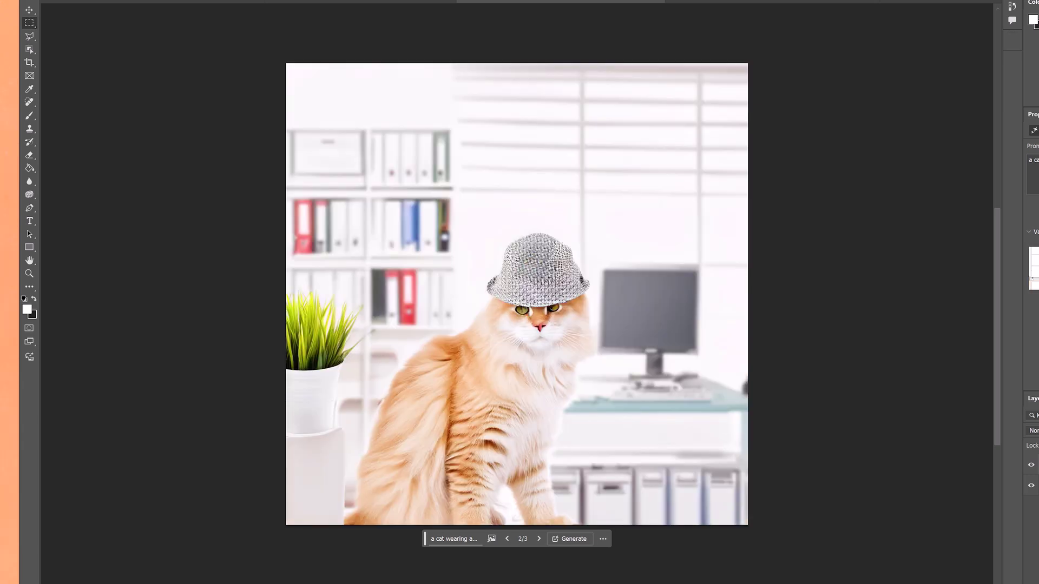
click(1033, 268)
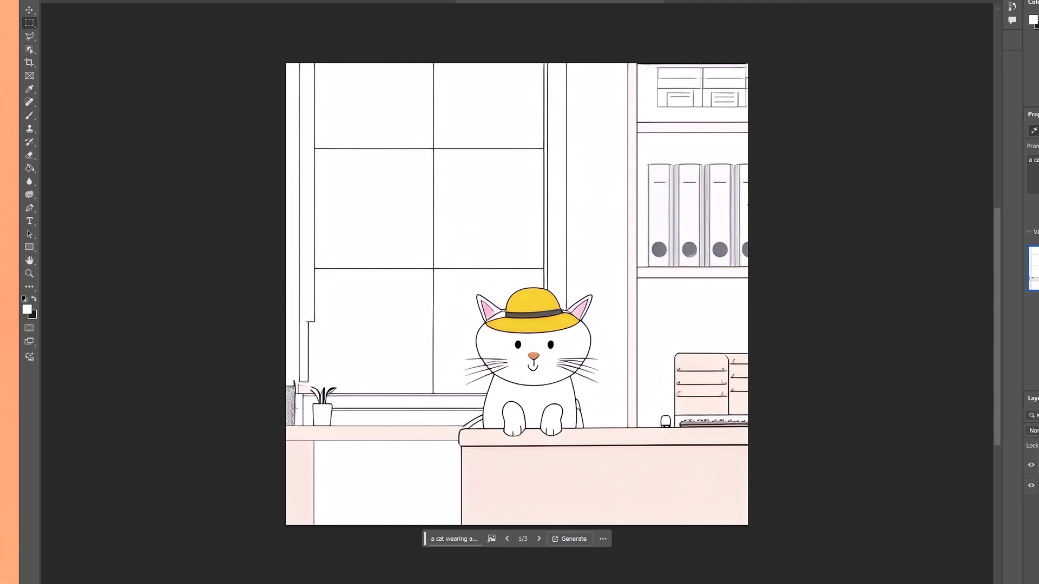
click(1036, 268)
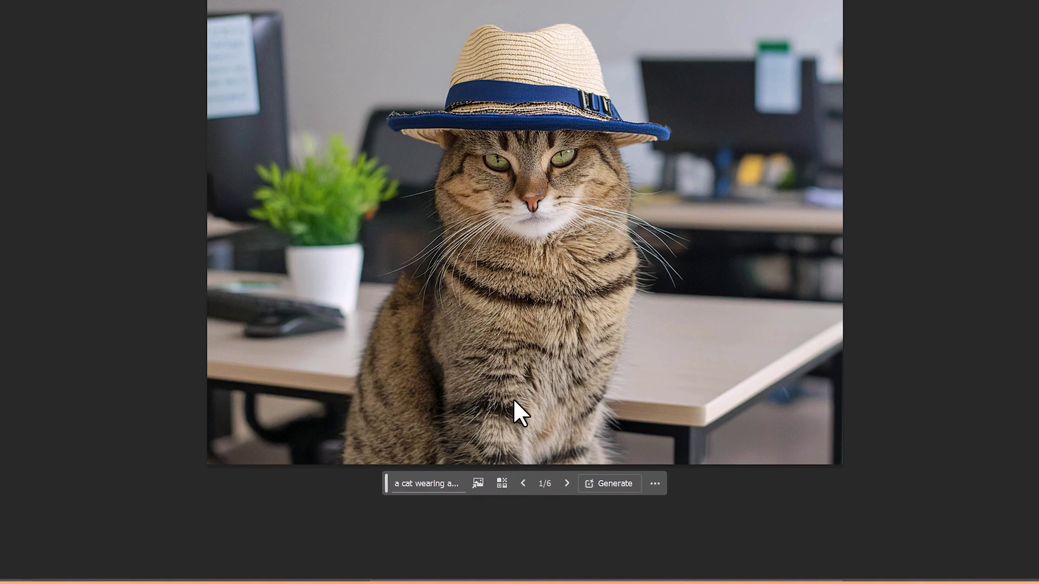
Regenerate the cat image with content type Art and the Painting effect
click(502, 483)
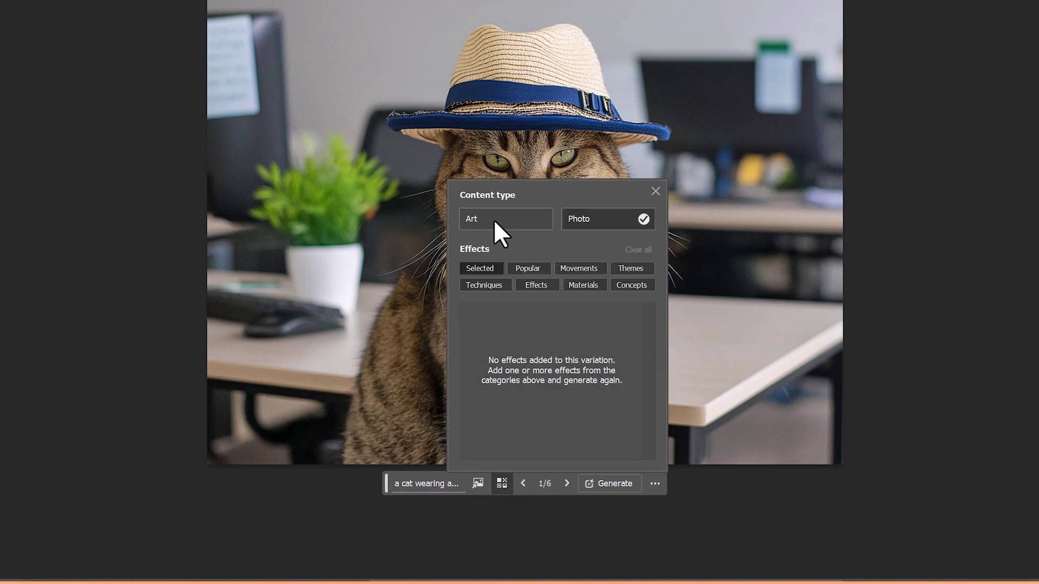
click(494, 220)
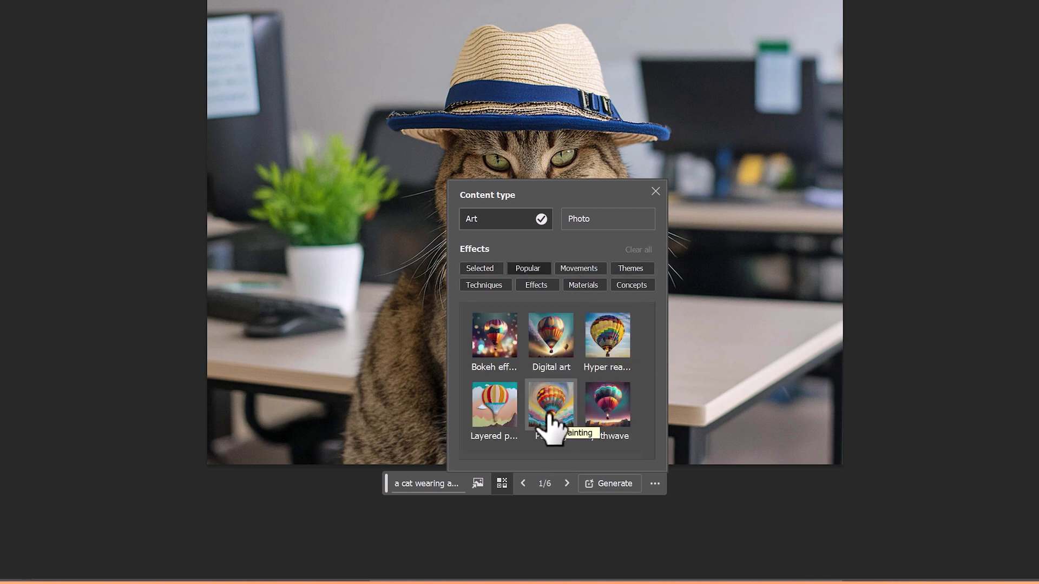
click(550, 416)
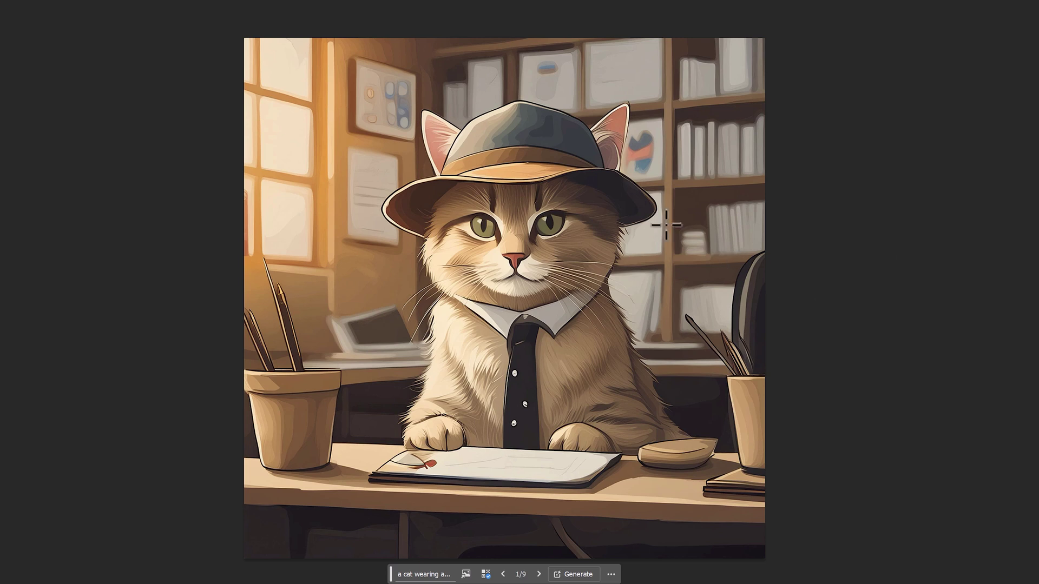
Cycle through the cat variations, including watercolour ones, ending on the sparkly-hat office photo
key(Right)
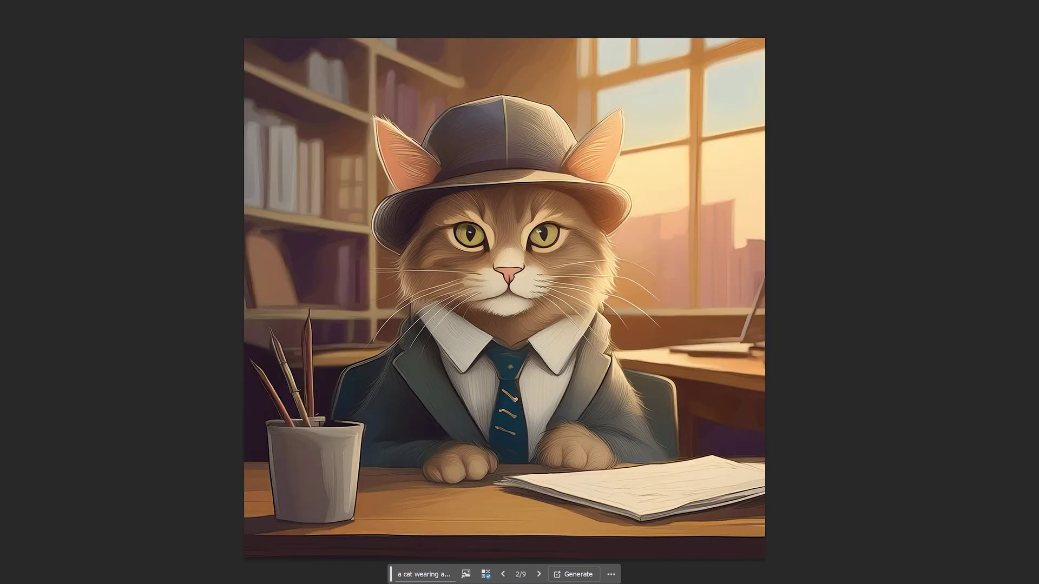
key(Right)
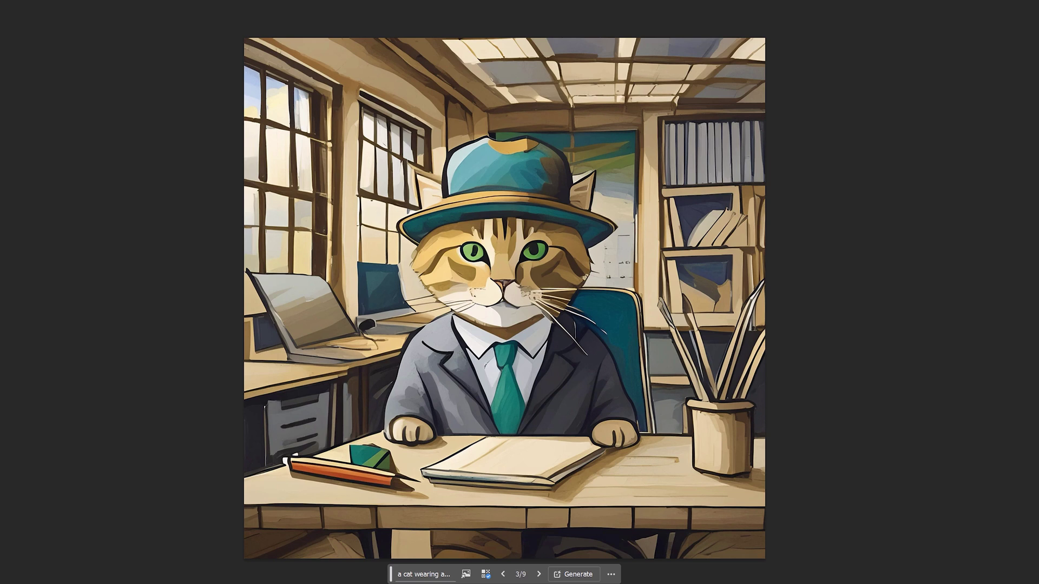
key(Left)
key(Left)
key(Left)
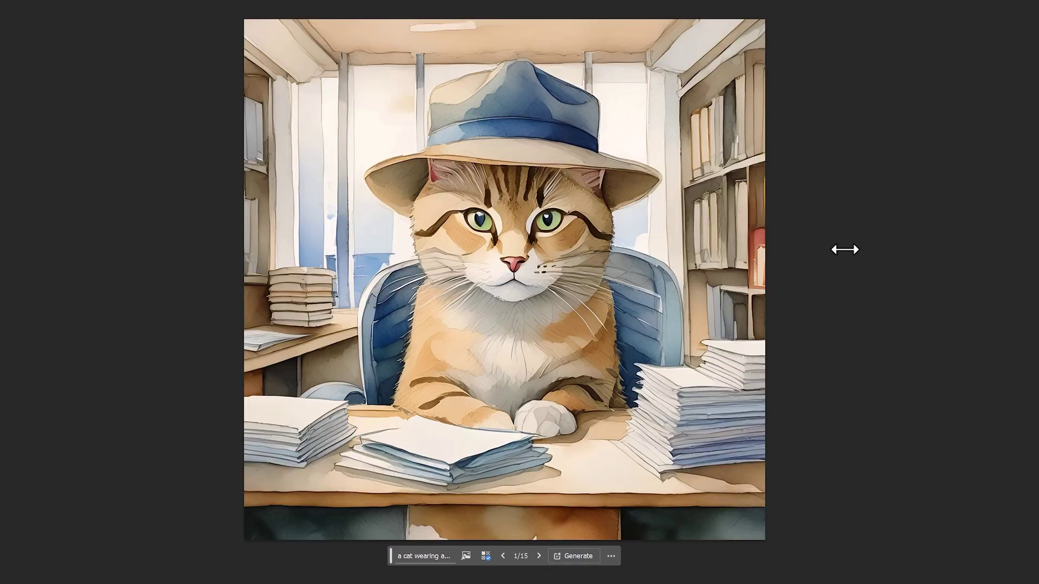
key(Right)
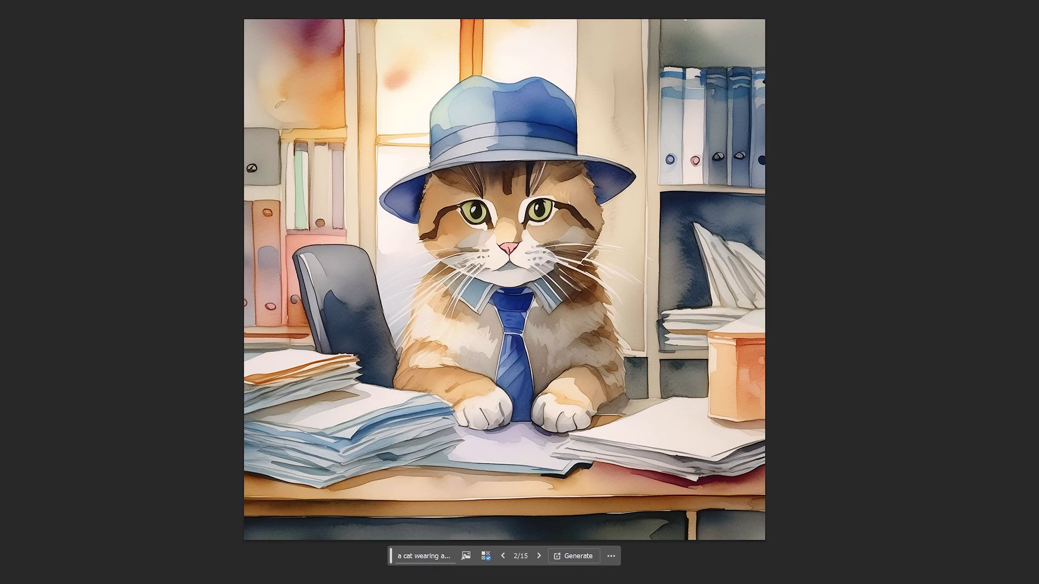
key(Left)
key(Left)
key(Left)
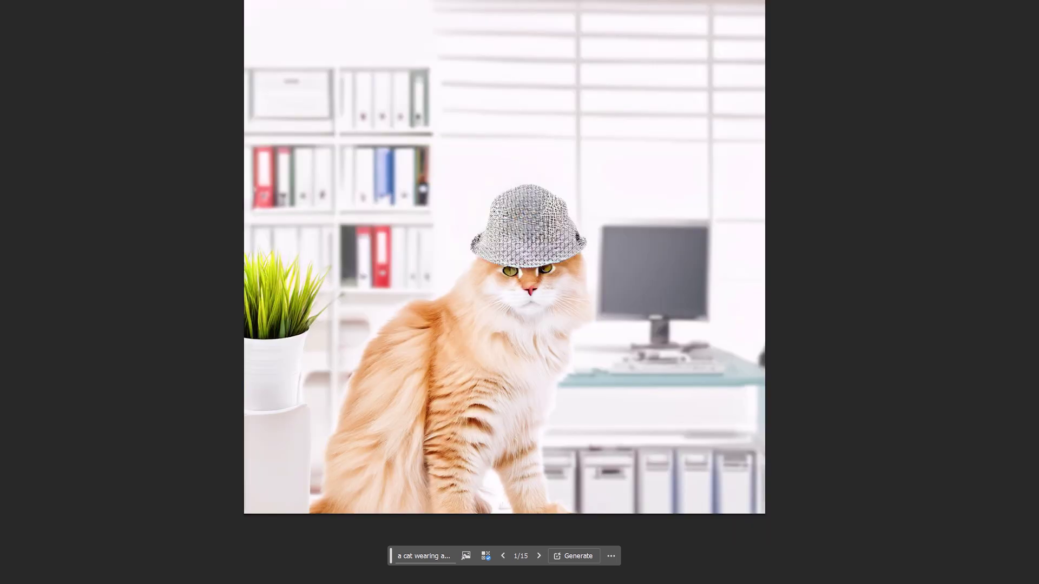
Append ', watercolor' to the cat image's generation prompt
click(444, 530)
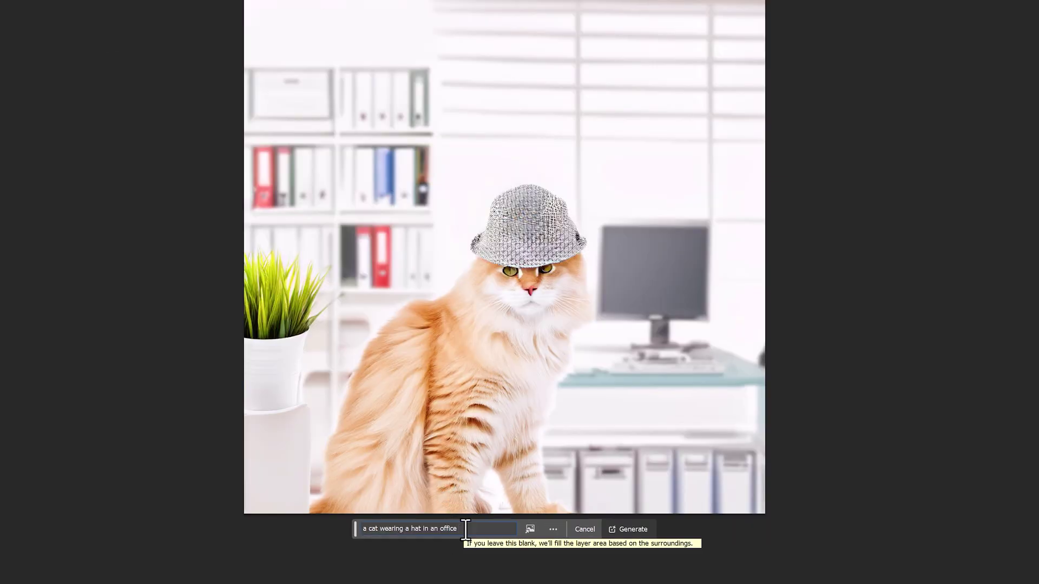
text(, watercolor)
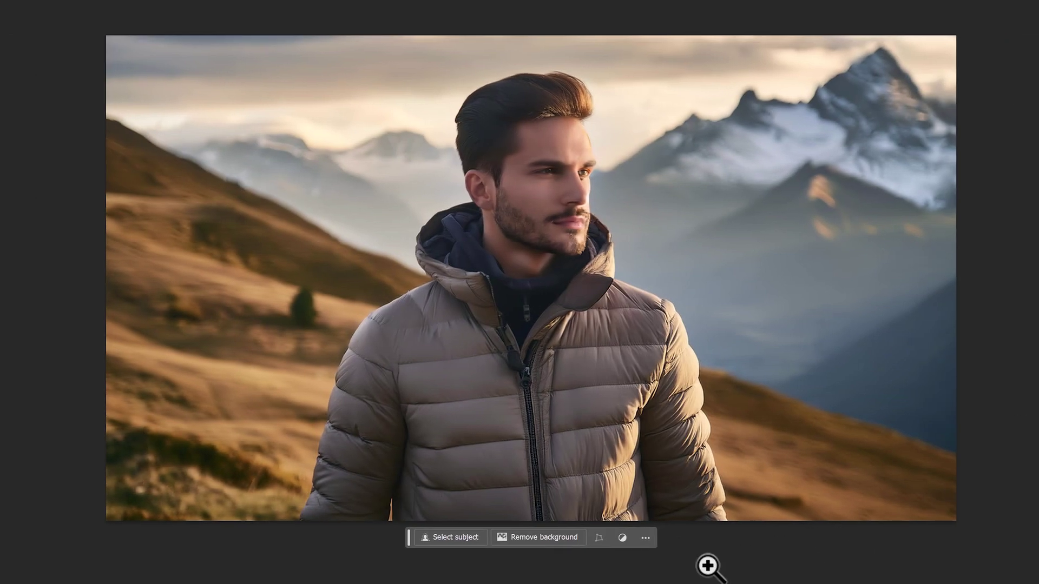
Remove the man's background and generate a replacement from a pasted beach and mountain prompt
click(539, 538)
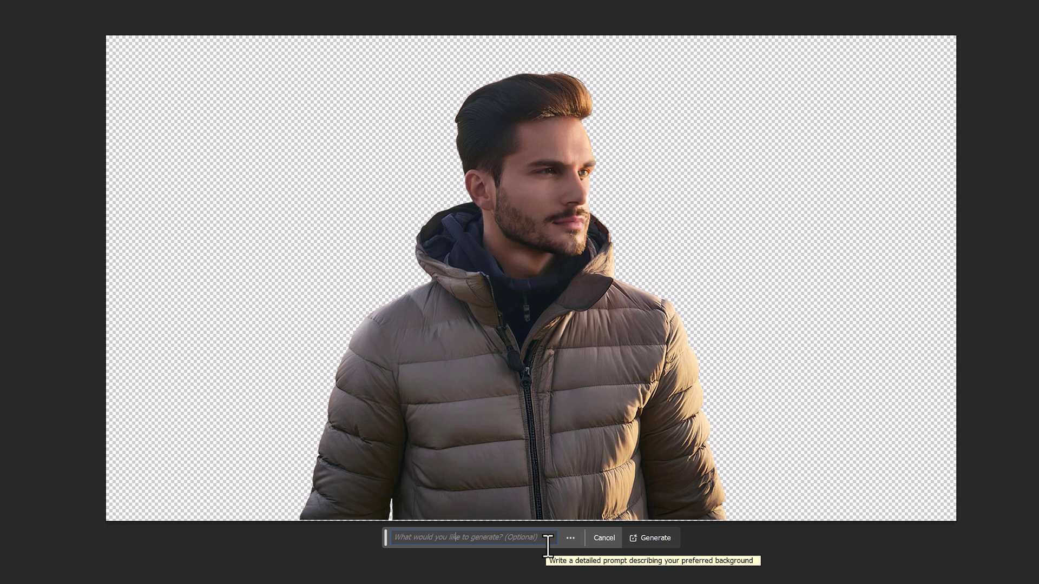
text(New York city street, dramatic lighting)
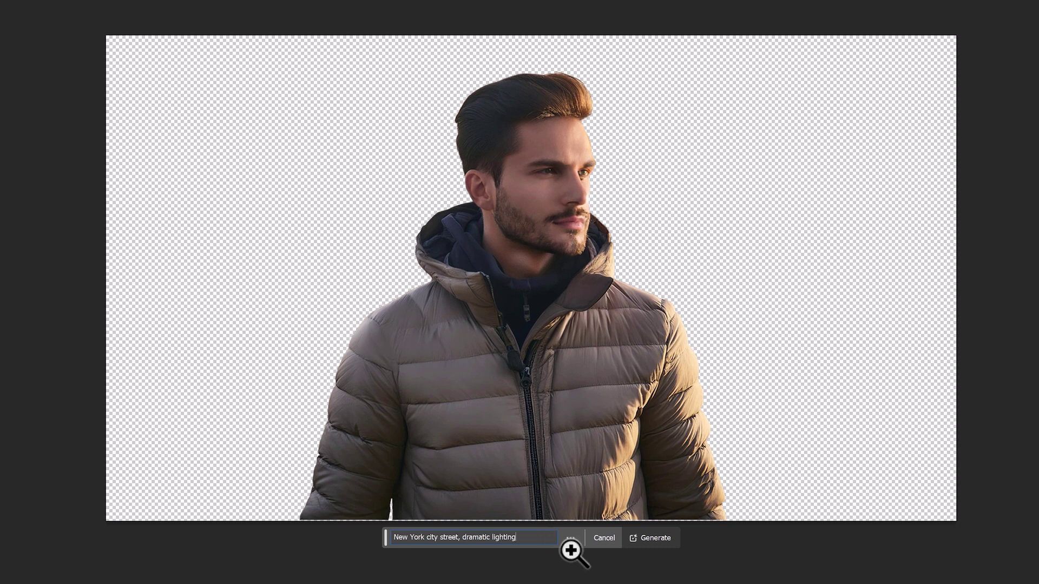
click(651, 541)
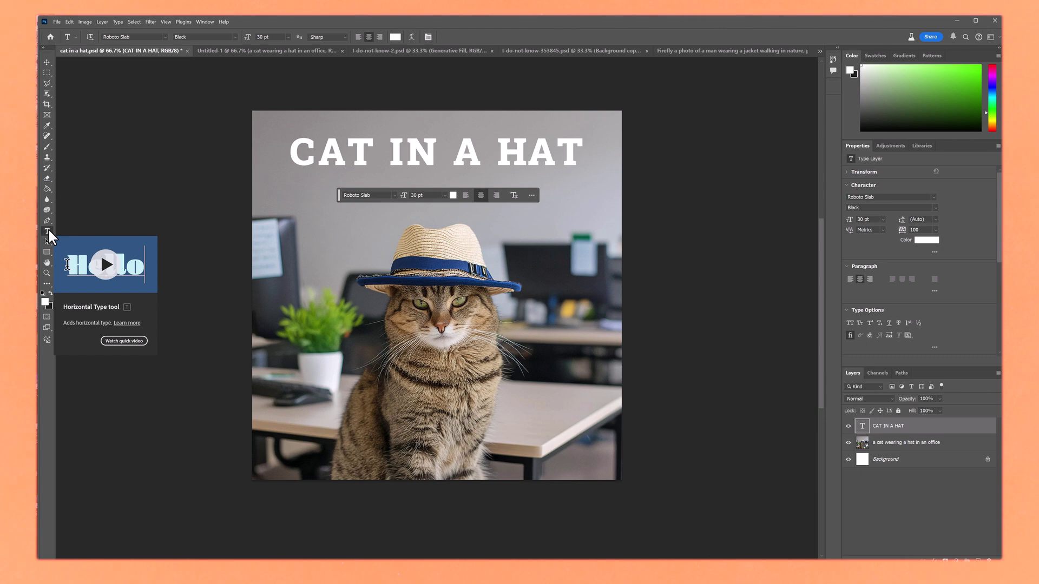
Show the More fonts catalogue, filtered to Sans Serif, for the CAT IN A HAT title
click(165, 37)
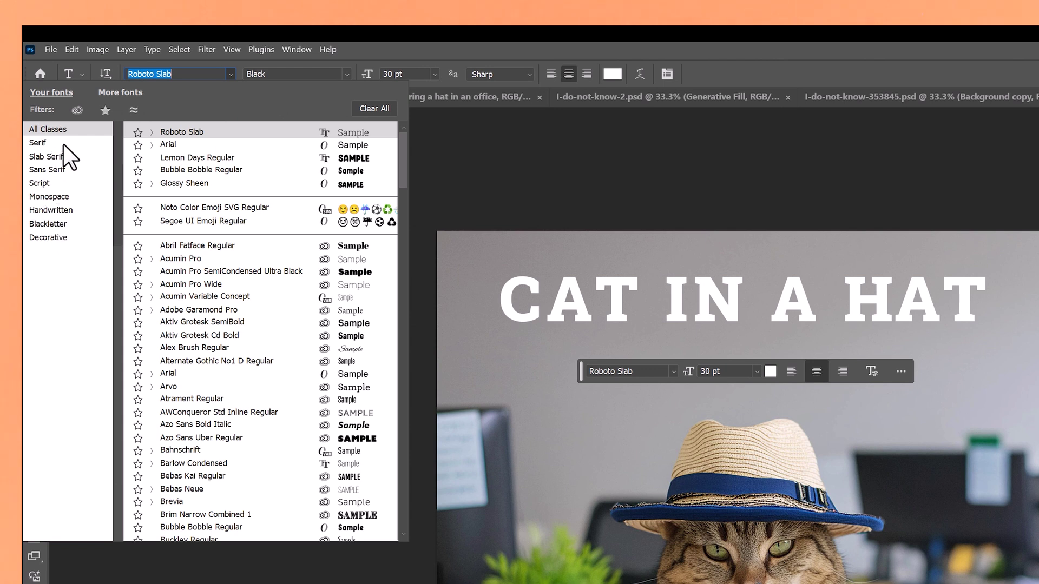
click(141, 90)
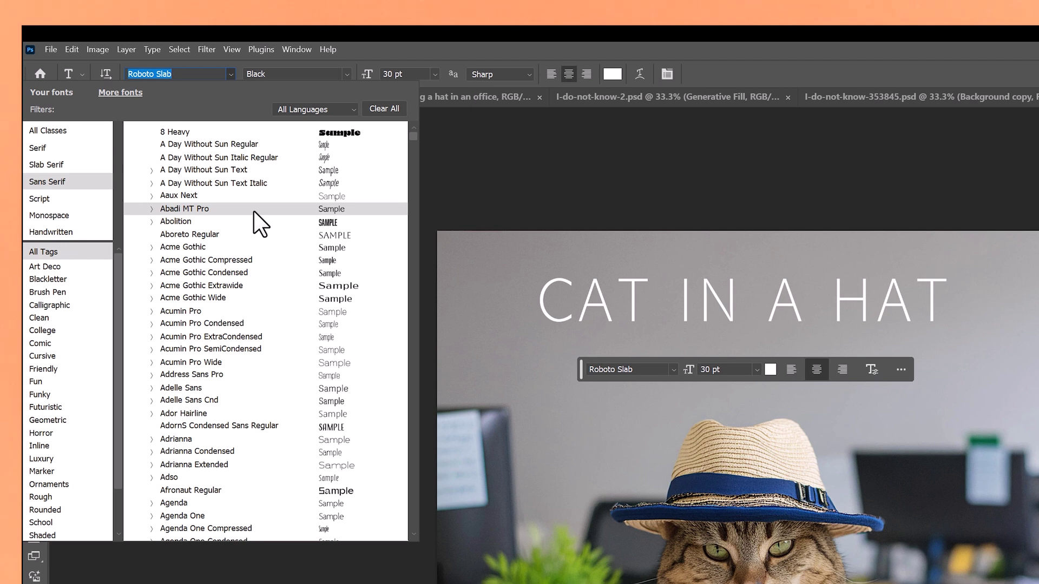
Set the font filter to All Classes and apply CornDog Regular to the title
click(226, 132)
click(67, 135)
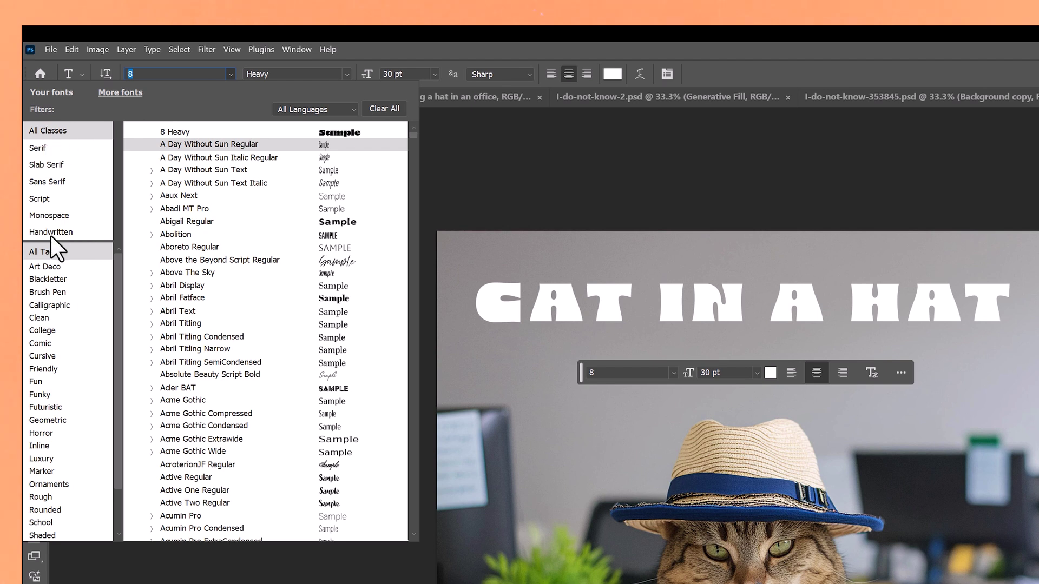
scroll(54, 357, down, 3)
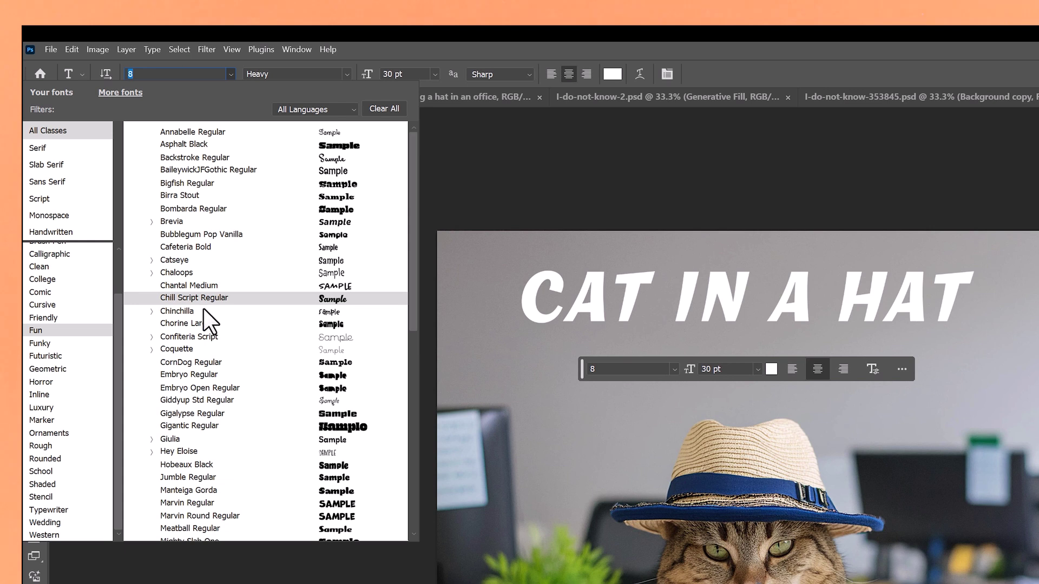
click(206, 362)
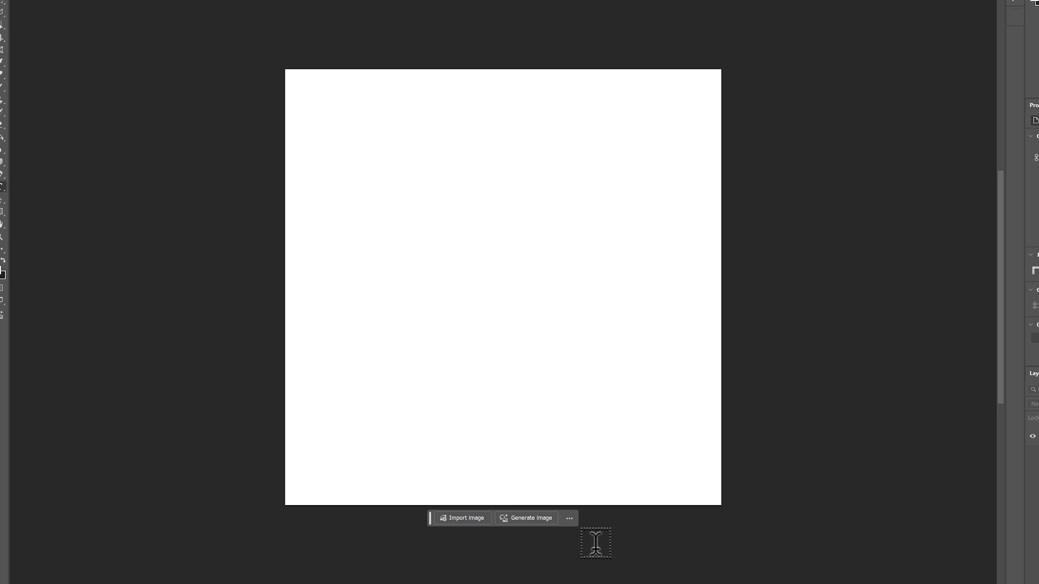
Generate an image from the Prompt inspiration soda-can prompt: a white can in a water splash
click(538, 523)
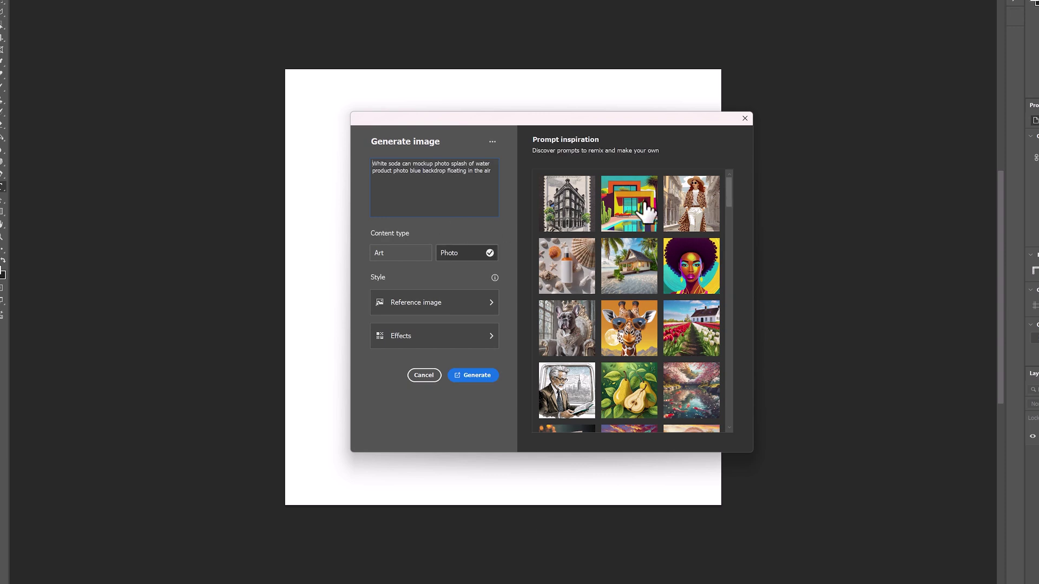
drag(726, 186, 719, 414)
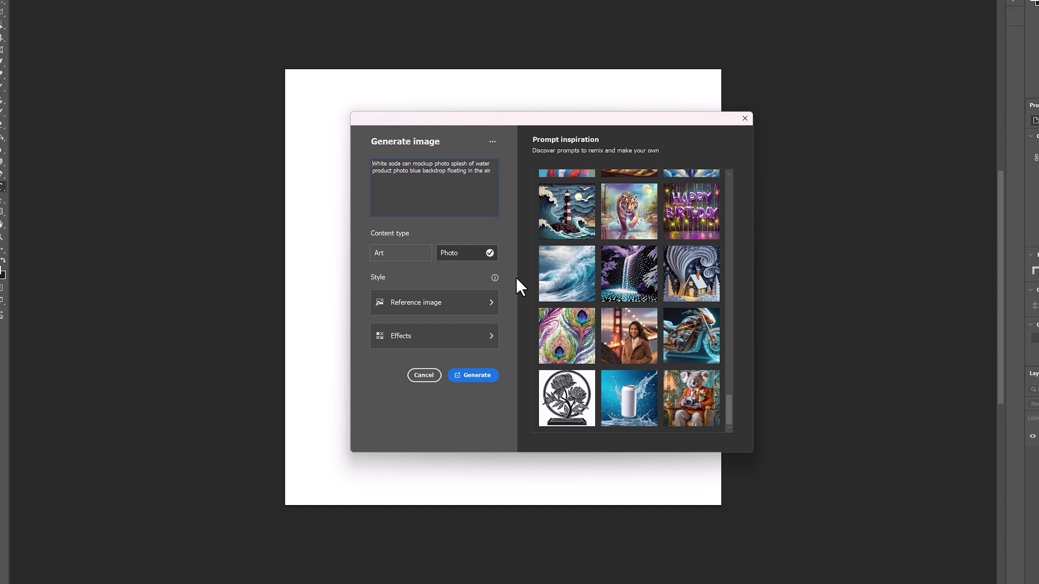
click(475, 376)
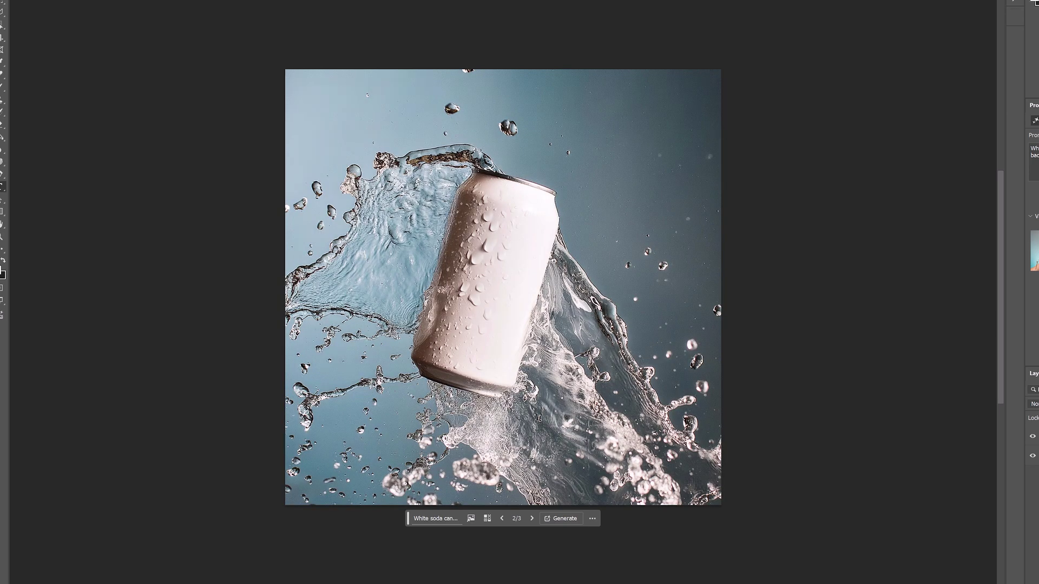
Run Generate similar on the hand-held can variation, then preview the third and fourth results
click(1034, 250)
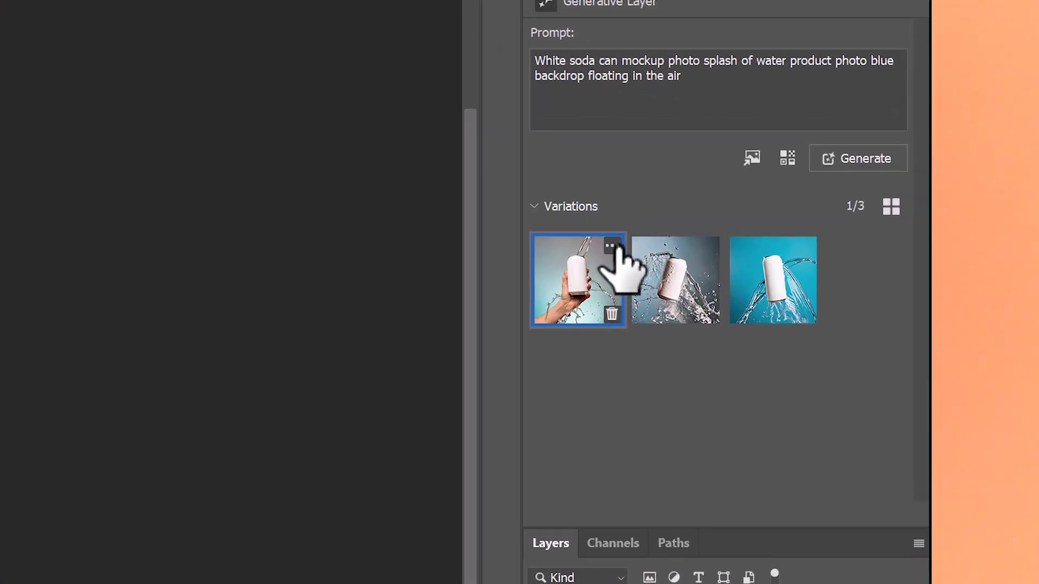
click(613, 246)
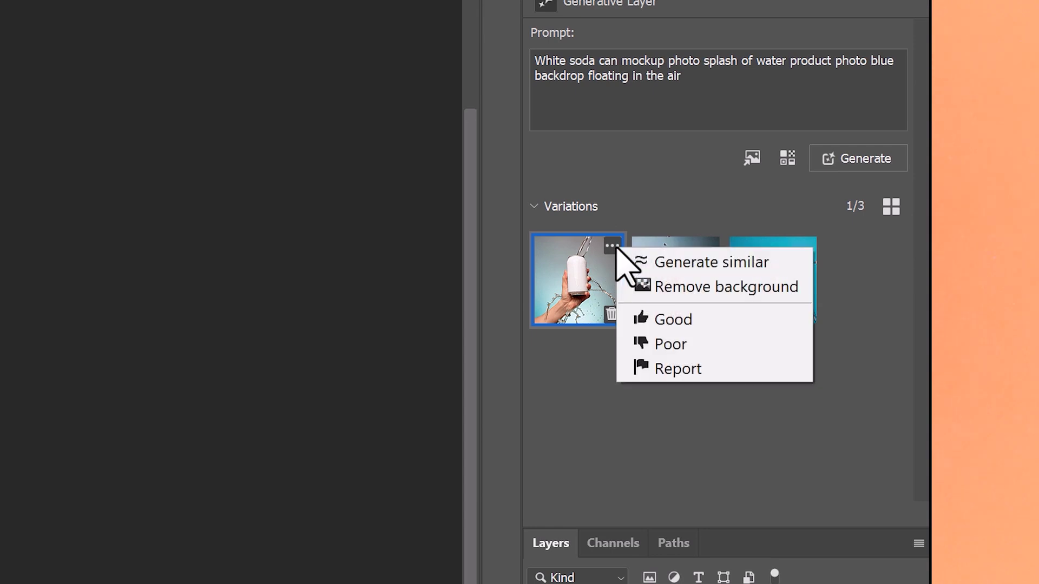
click(792, 264)
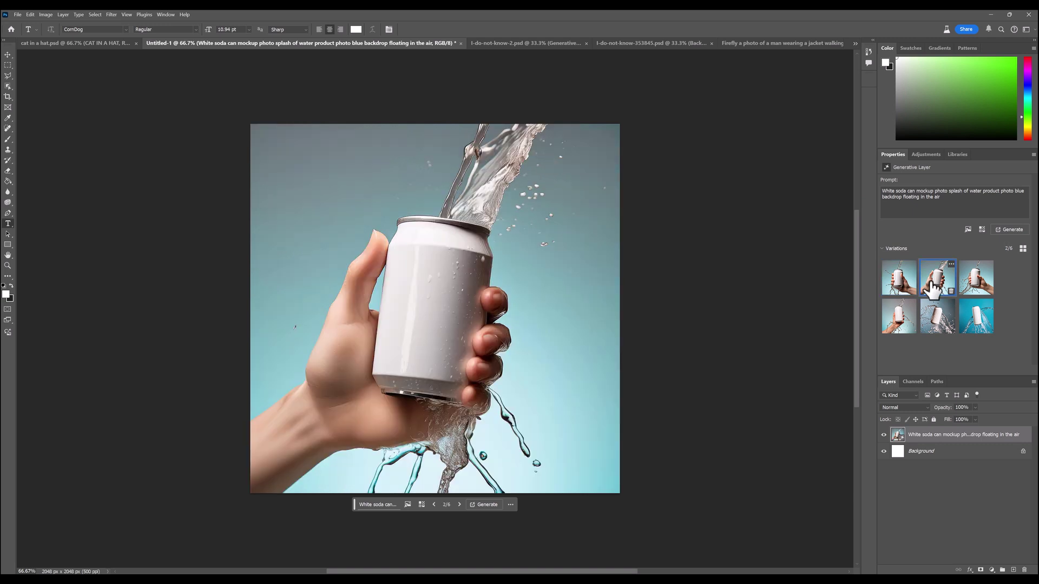
click(970, 285)
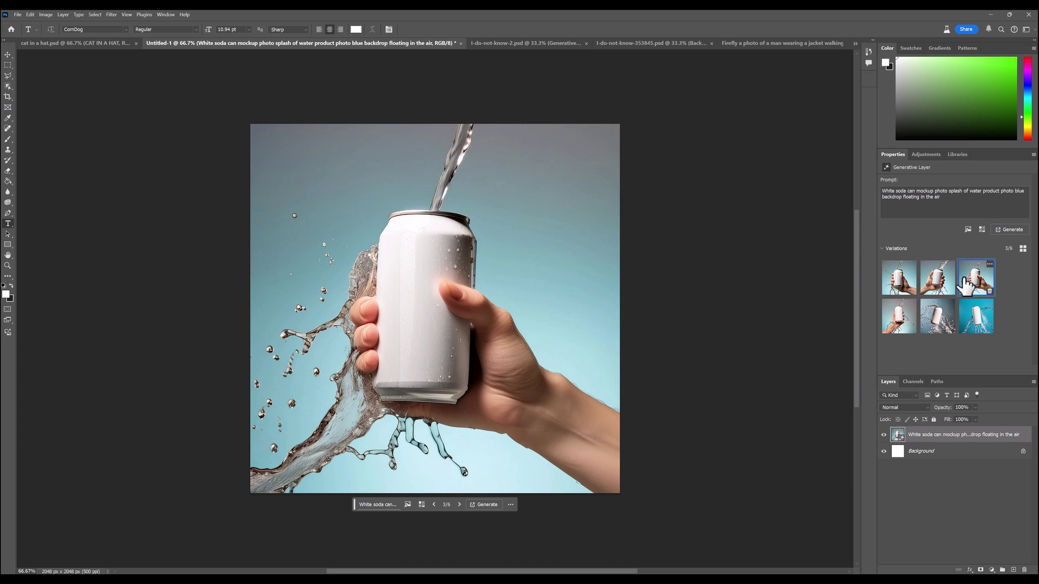
click(898, 316)
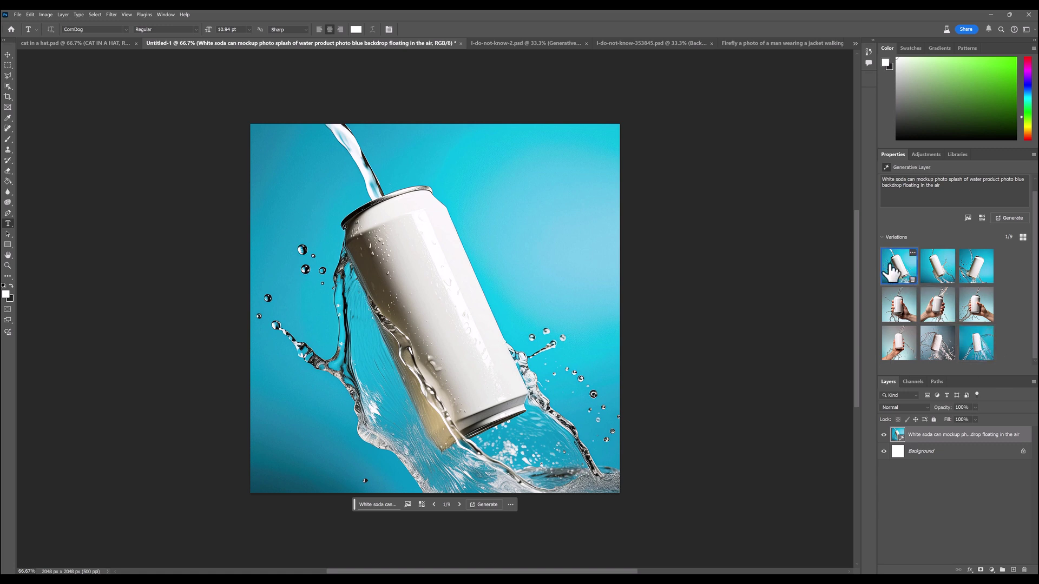
Compare soda can variations 2 and 3, ending on variation 1 with the tilted can on blue
click(941, 274)
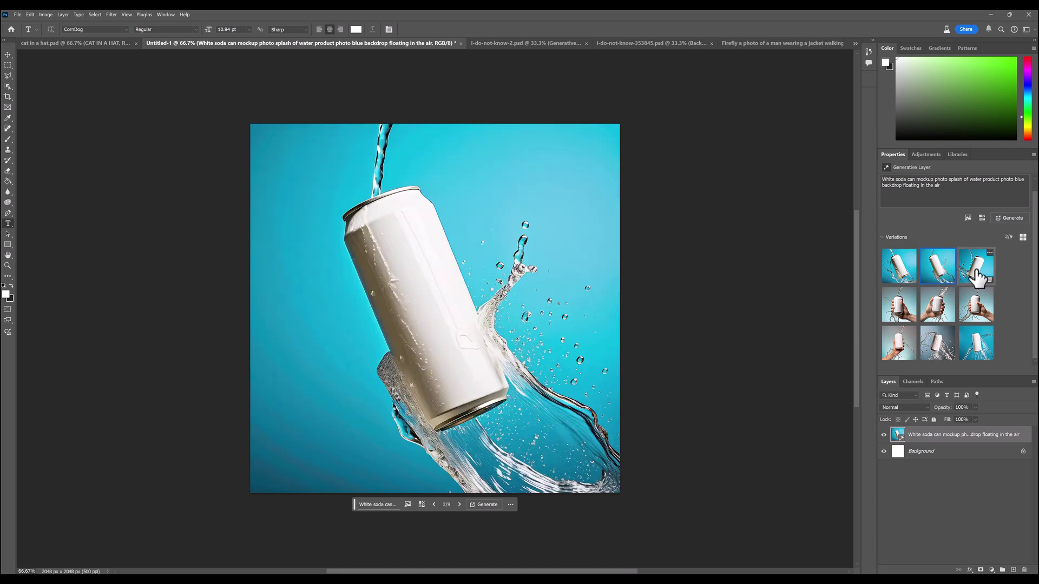
click(968, 271)
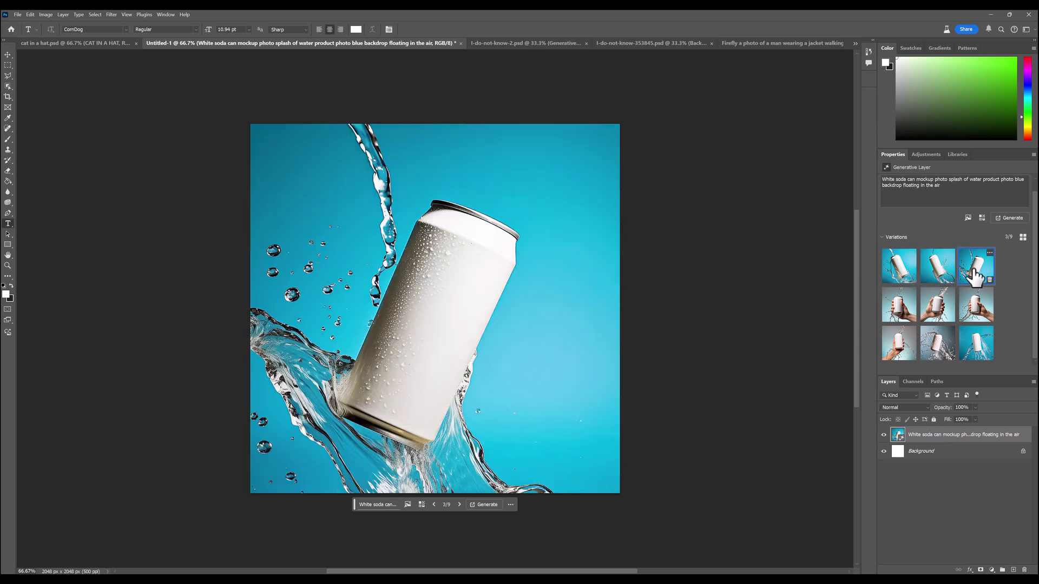
click(900, 264)
click(927, 276)
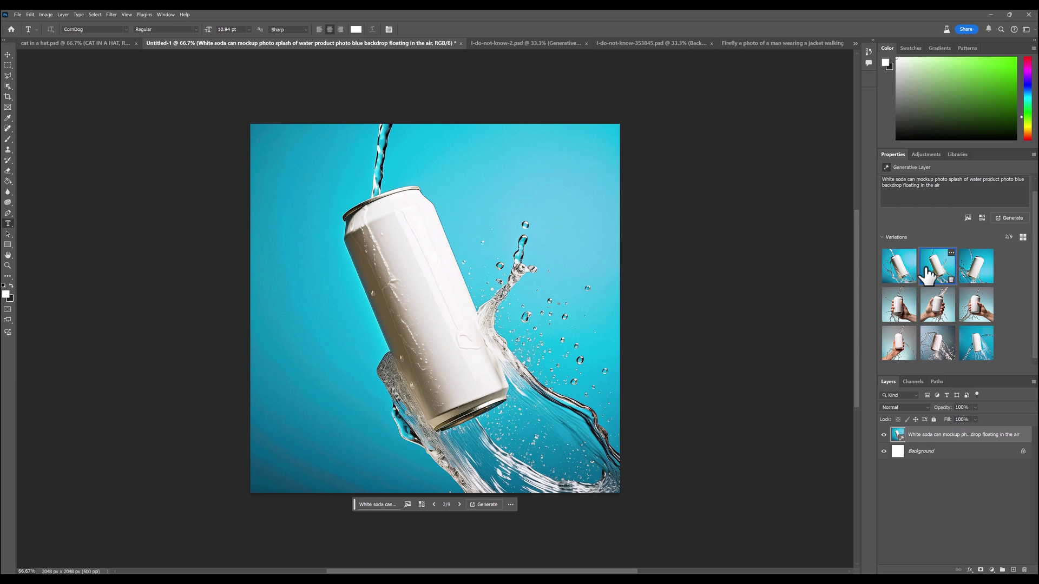
click(901, 271)
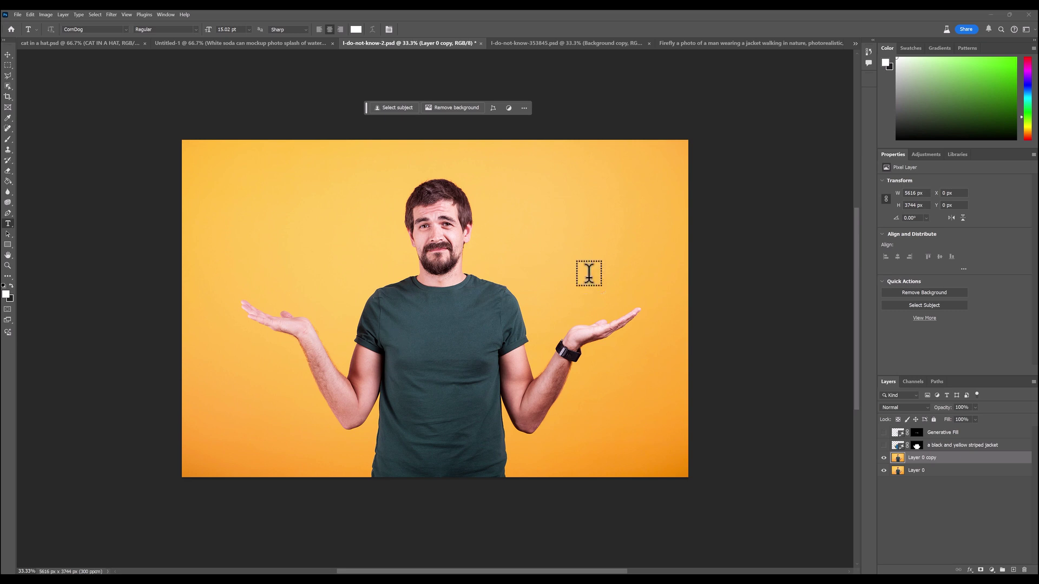
Extend the canvas downward with the Crop tool and run Generative Expand
key(c)
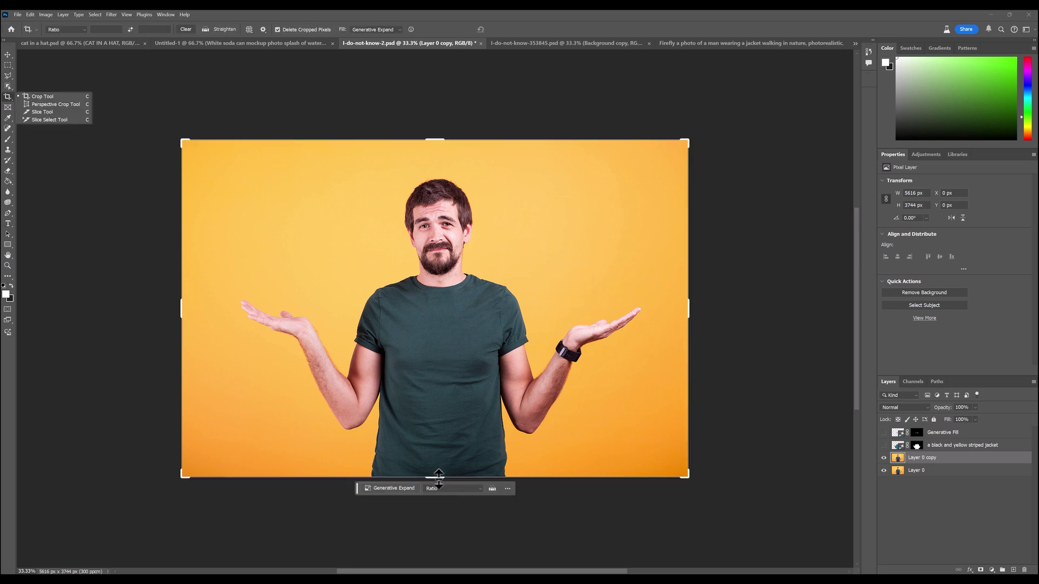
drag(435, 476, 438, 547)
click(536, 555)
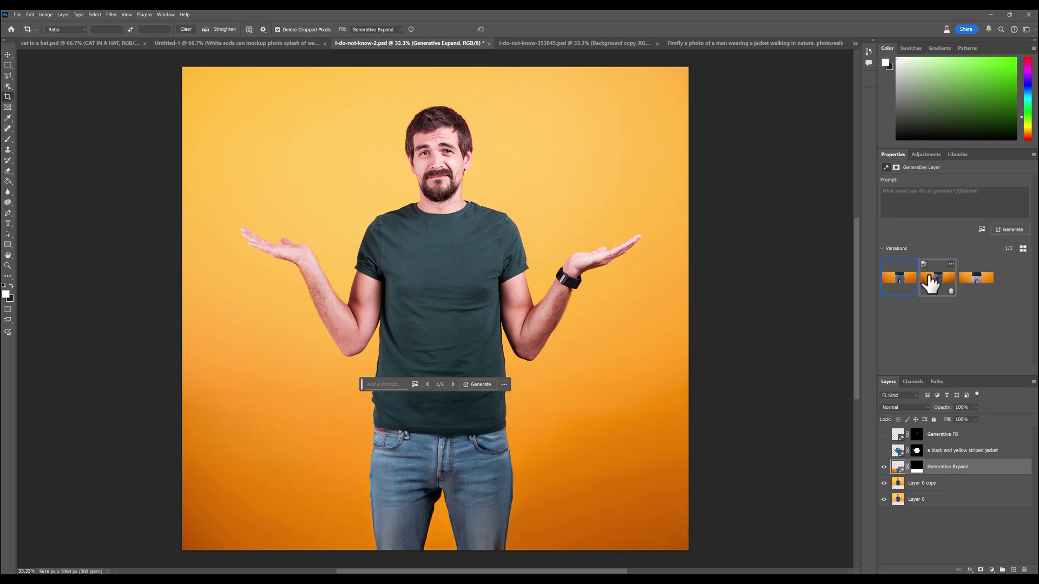
Compare the three expansion variations and return to variation 1 with blue jeans
click(930, 281)
click(971, 282)
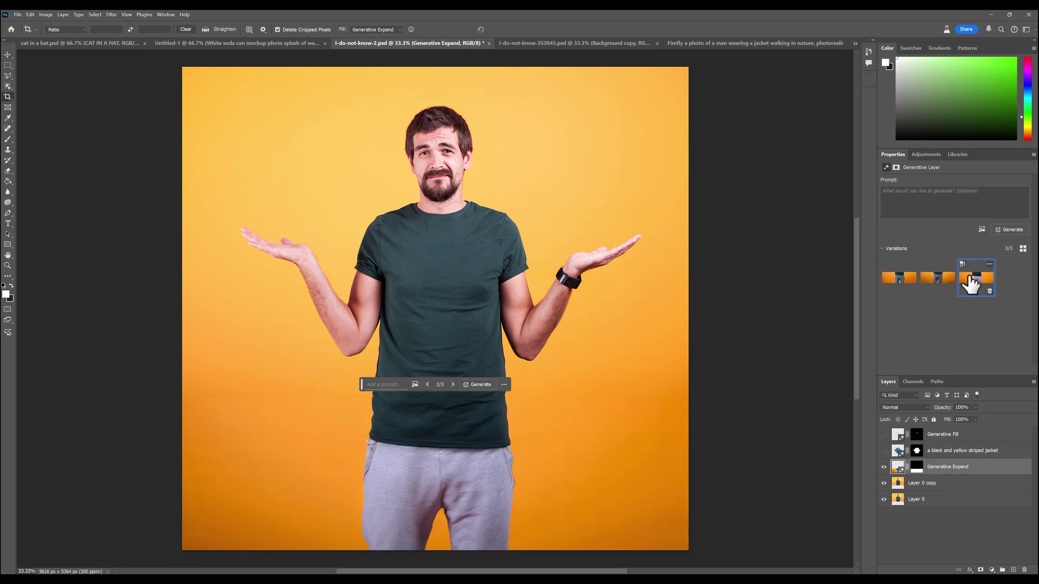
click(900, 280)
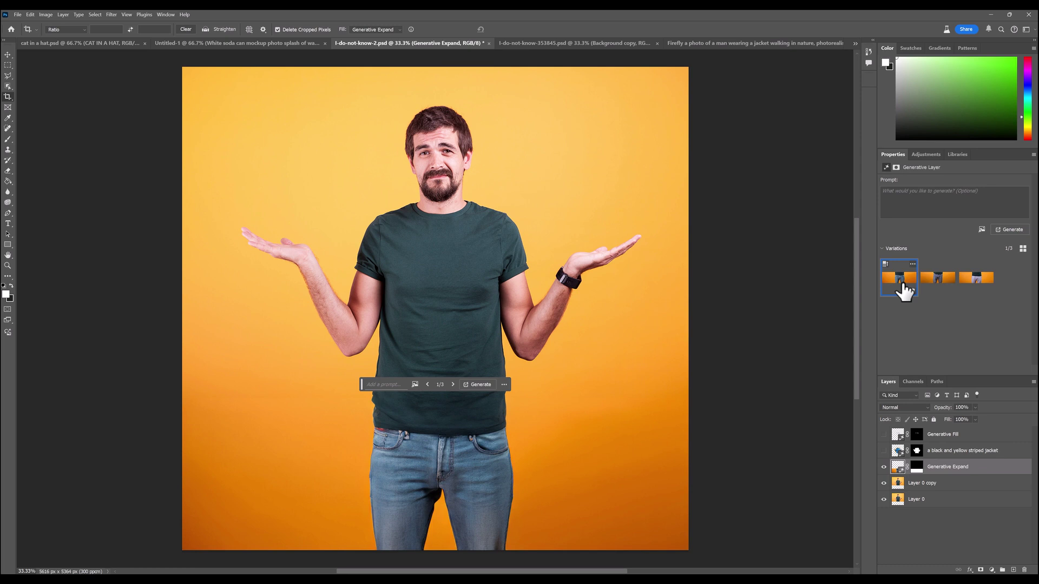
Run Generate similar on the first expansion variation and settle on the light-blue jeans version
click(913, 264)
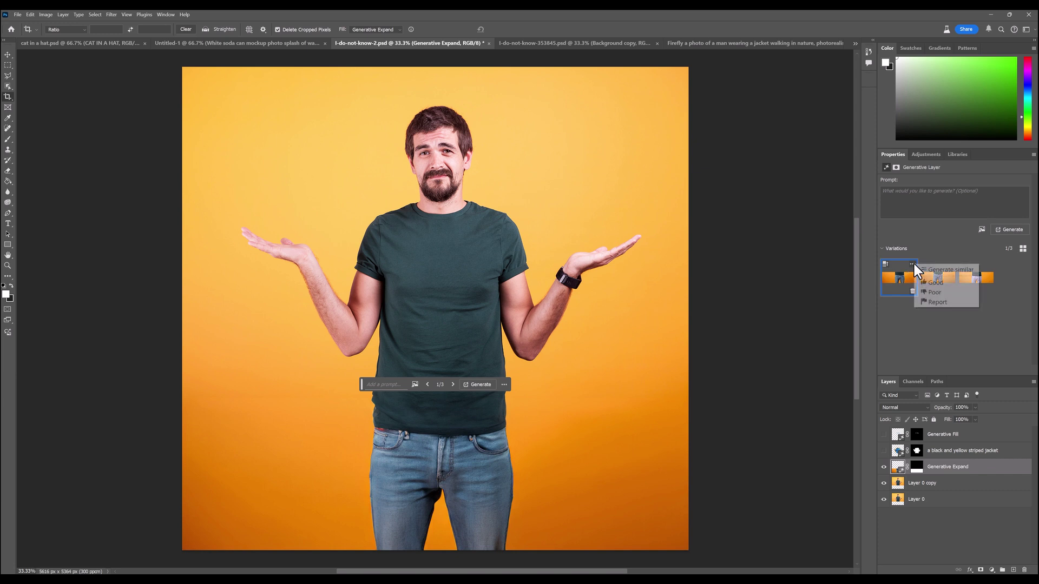
click(934, 271)
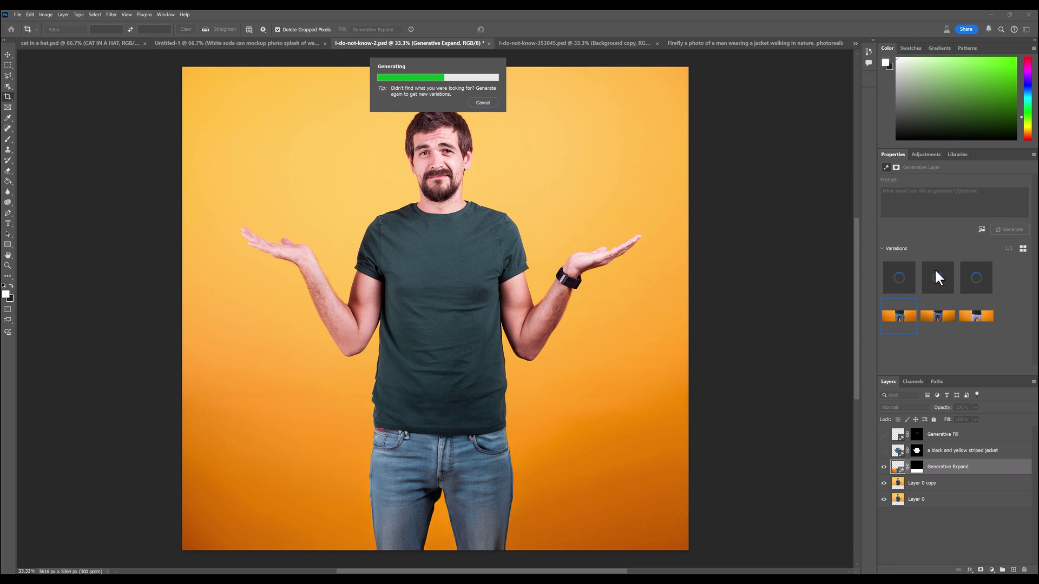
click(927, 281)
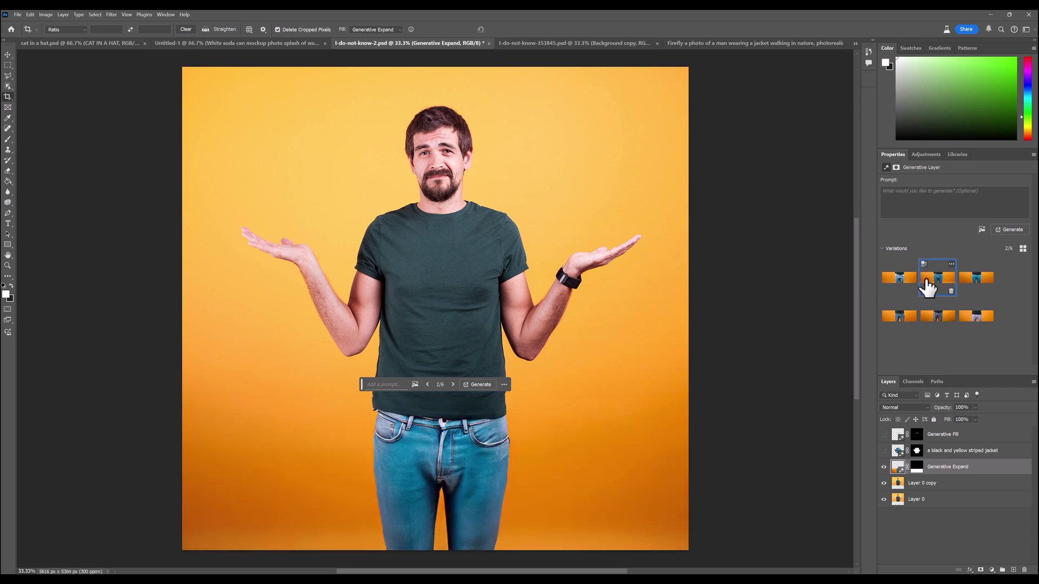
click(970, 286)
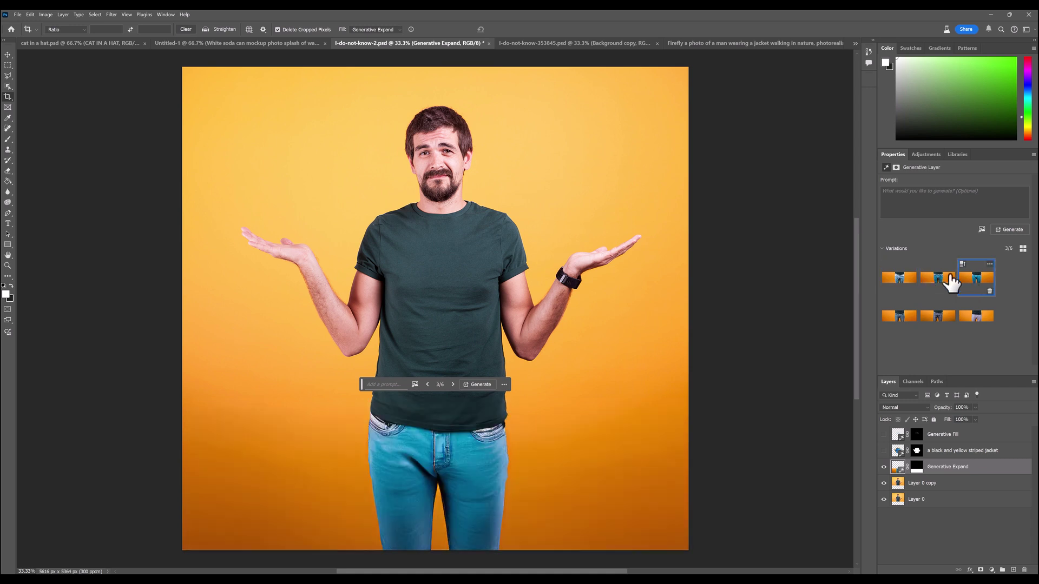
click(899, 317)
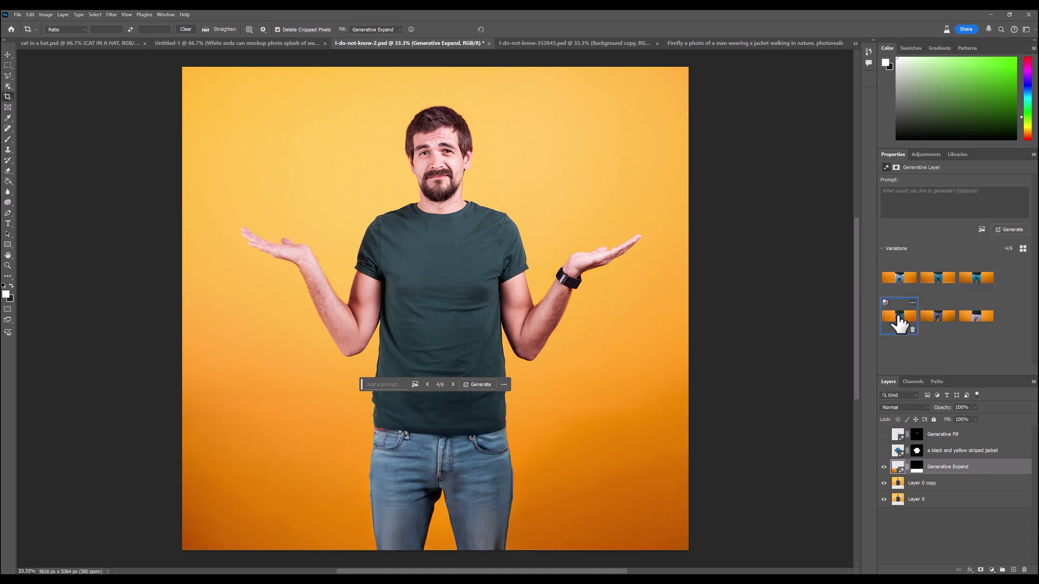
click(892, 295)
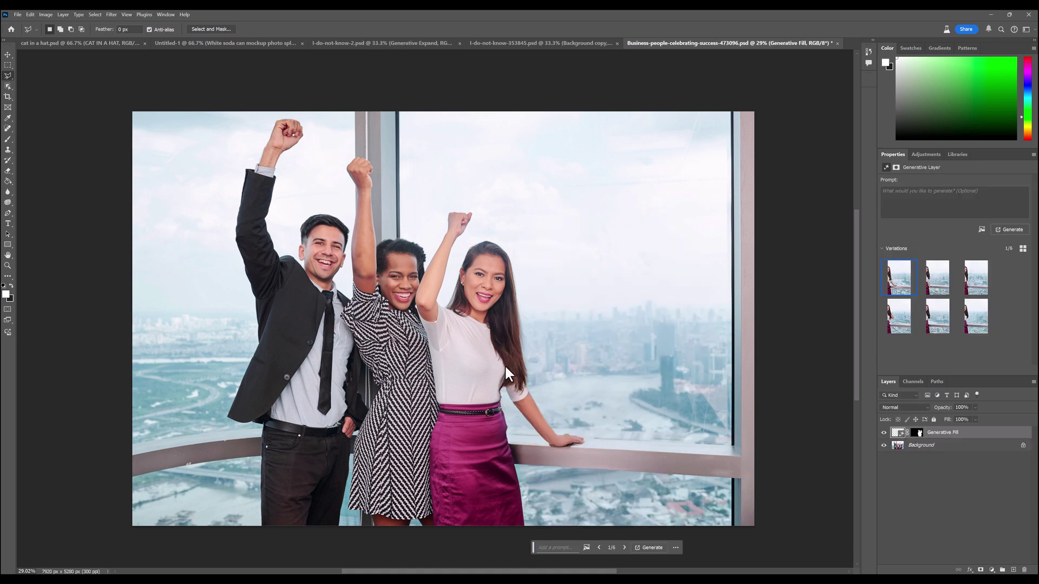
Zoom into the woman's hair, apply Enhance detail to variation 1, then zoom out to see faces
key(z)
drag(511, 354, 519, 304)
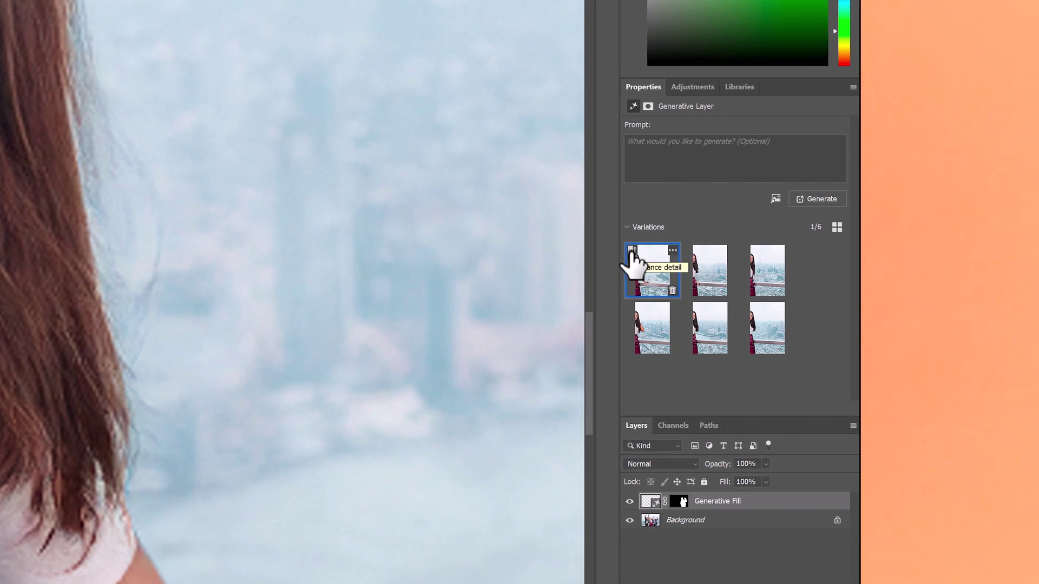
click(631, 251)
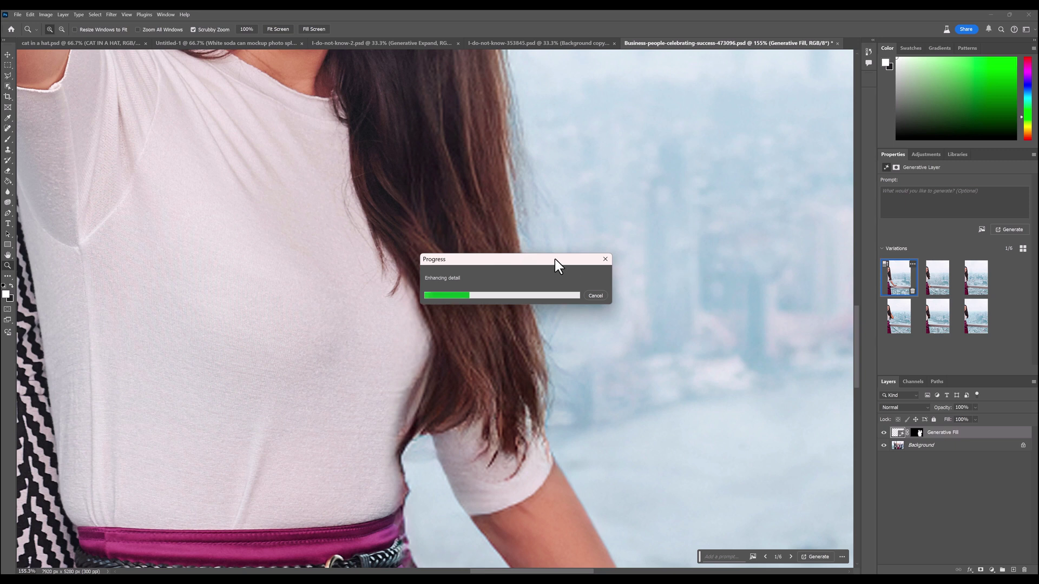
drag(554, 258, 709, 182)
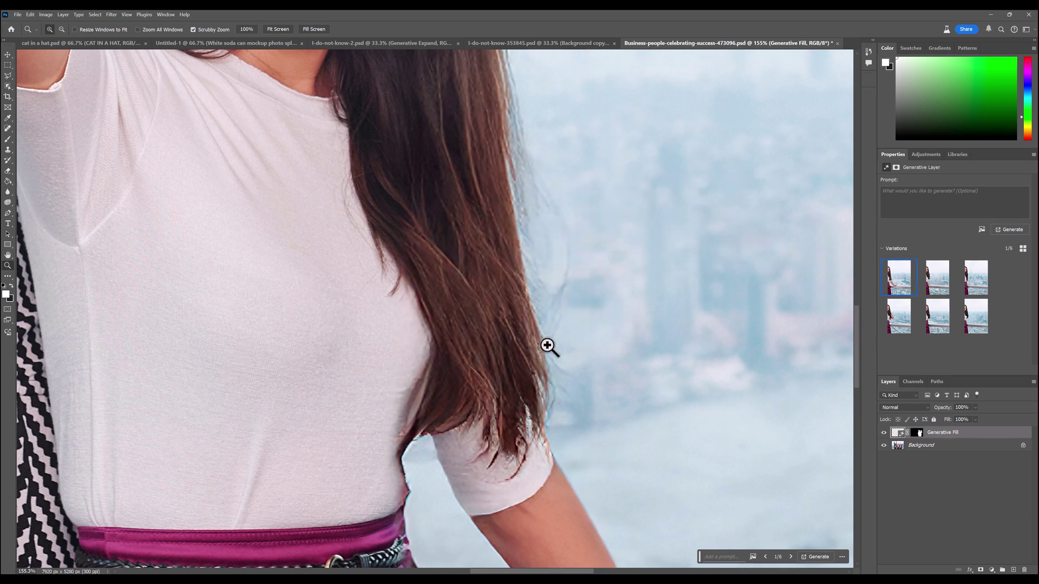
drag(548, 346, 496, 367)
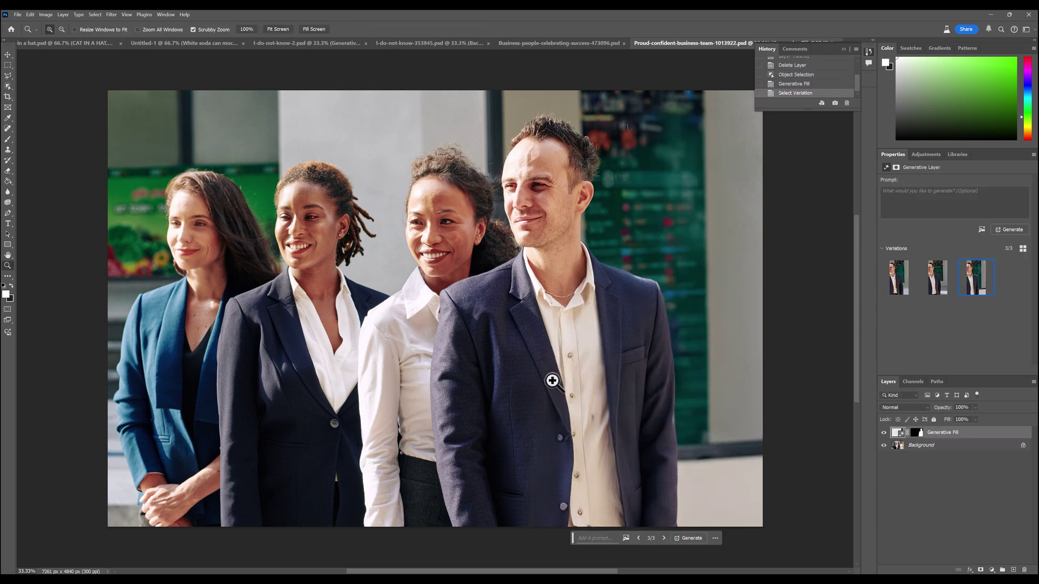
Zoom into the man's jacket, apply Enhance Detail to variation 3/3, then zoom back out to the group
drag(621, 413, 656, 379)
drag(651, 302, 629, 403)
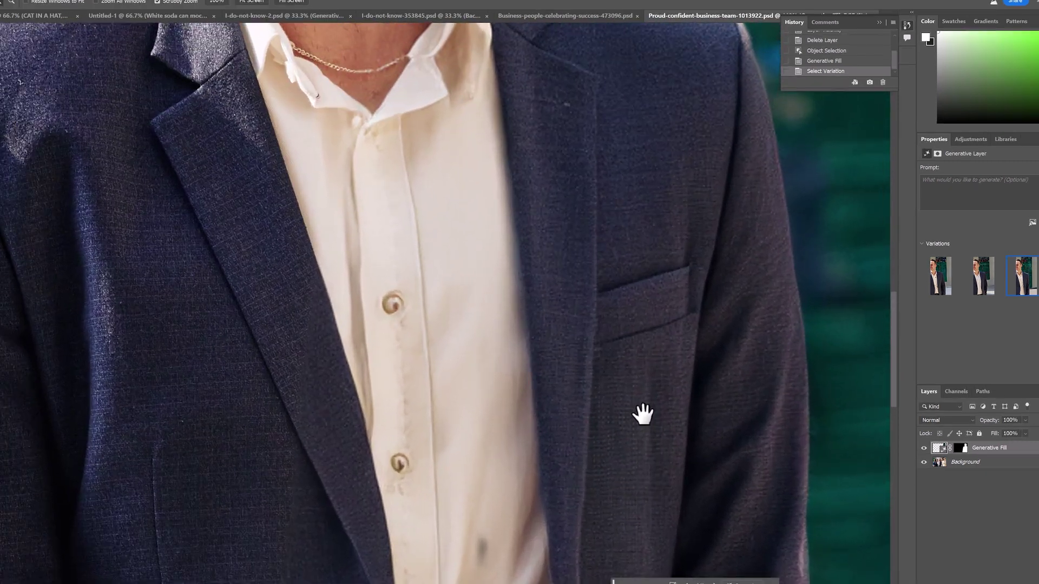
click(582, 364)
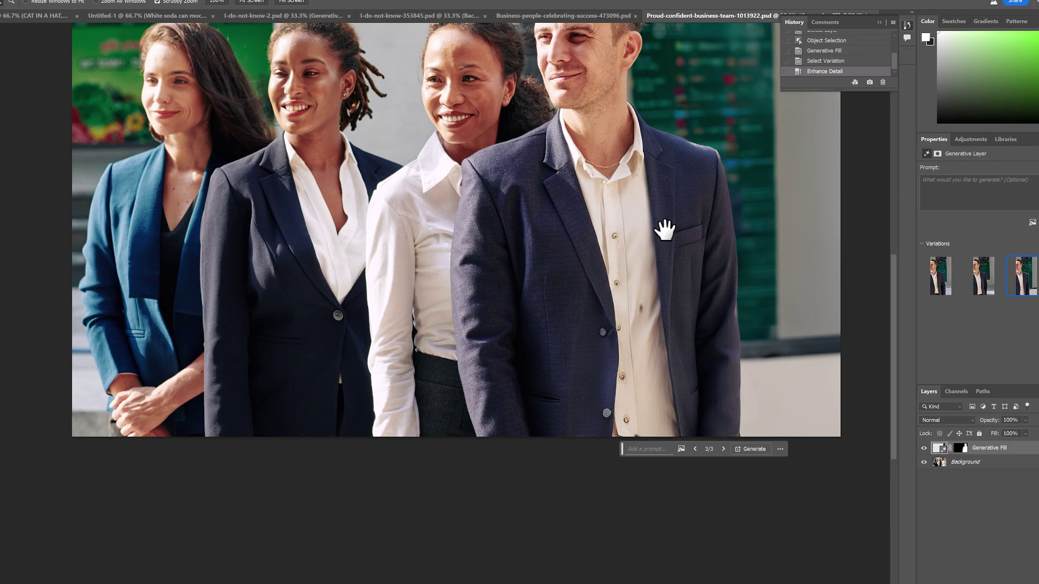
drag(666, 230, 682, 273)
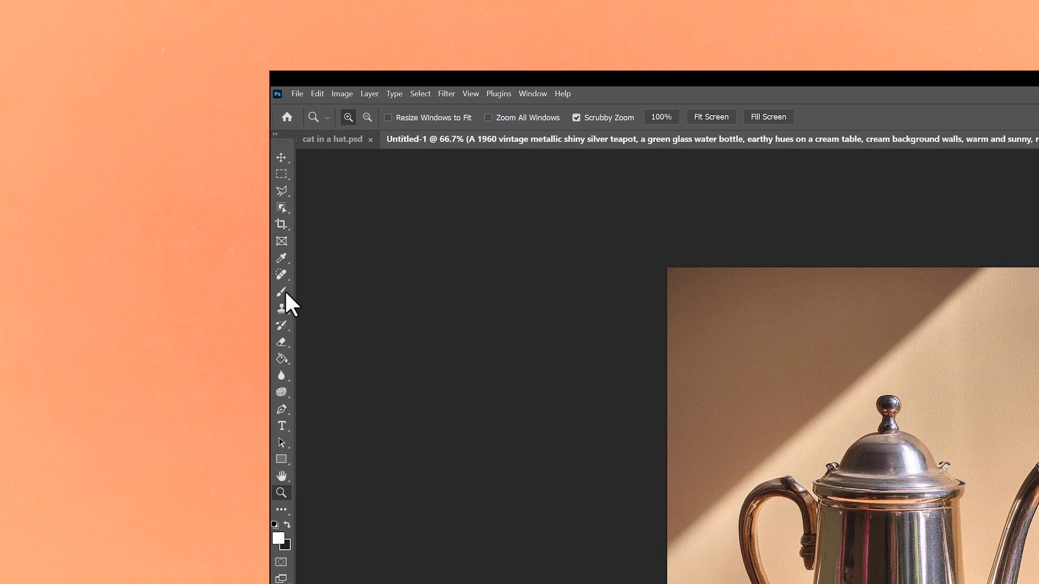
Switch to the Adjustment Brush Tool and bring up its list of adjustment types
click(285, 293)
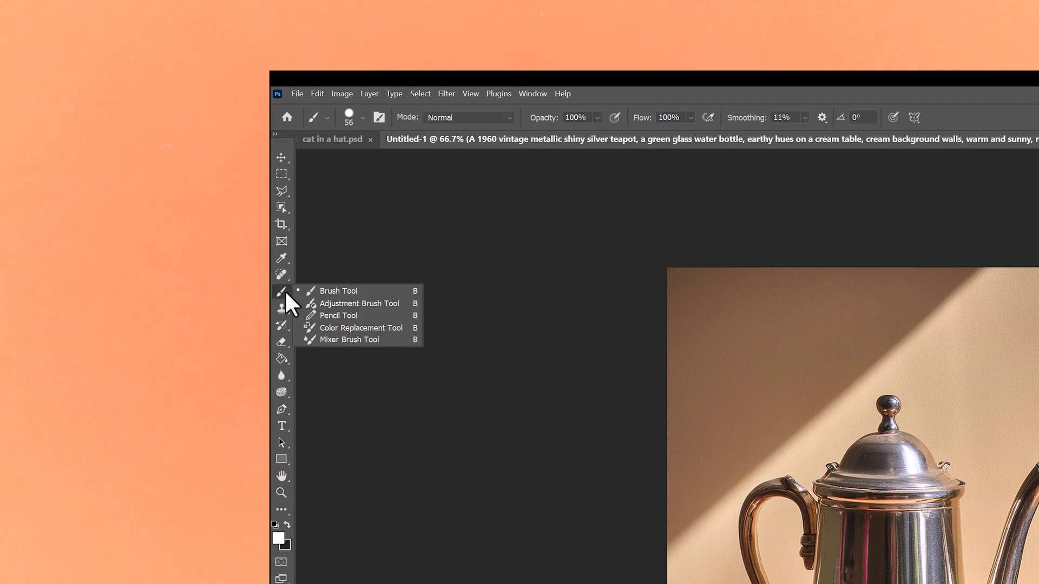
click(395, 304)
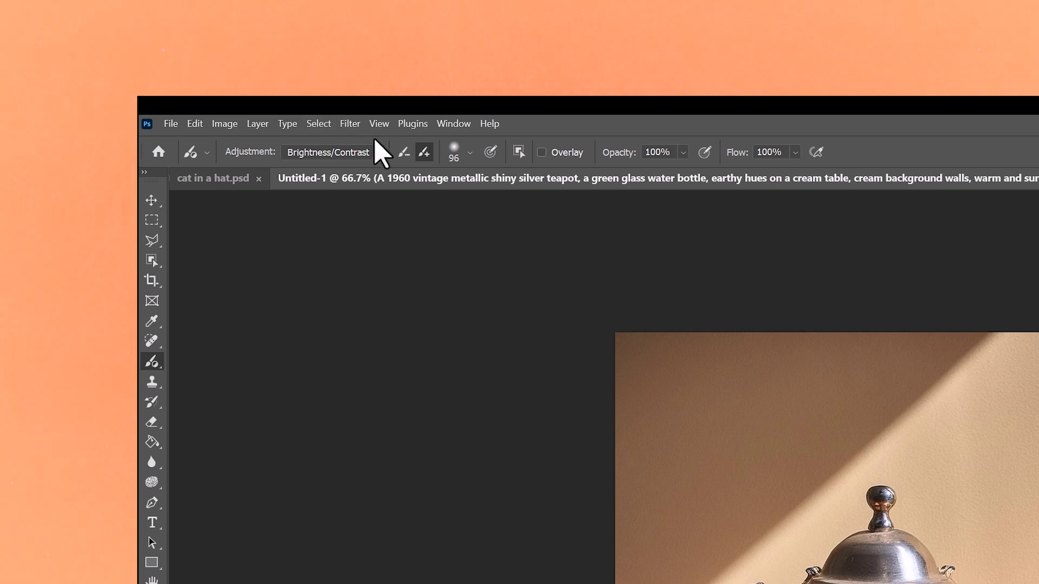
click(380, 153)
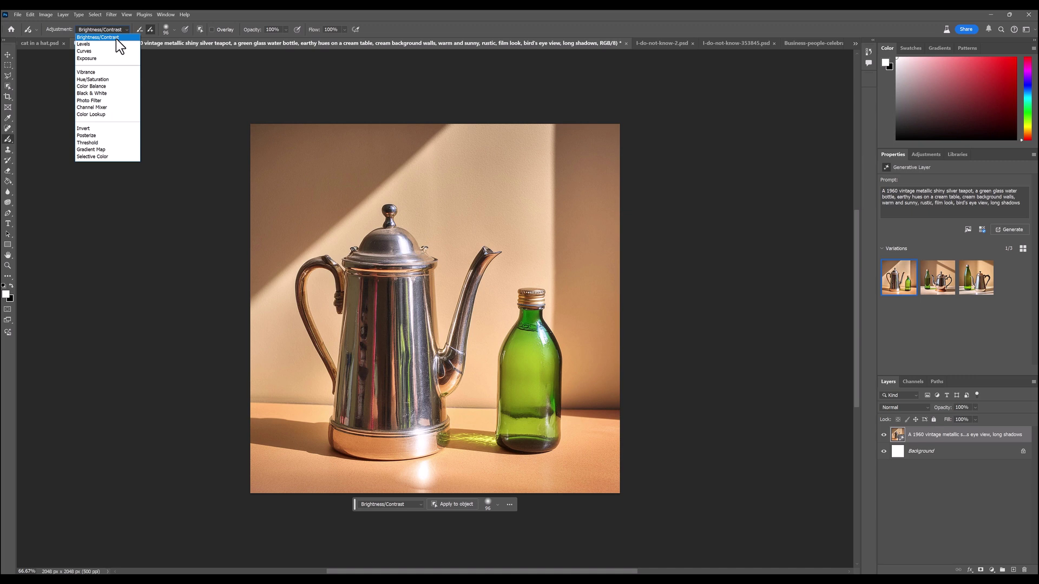
click(419, 504)
click(419, 504)
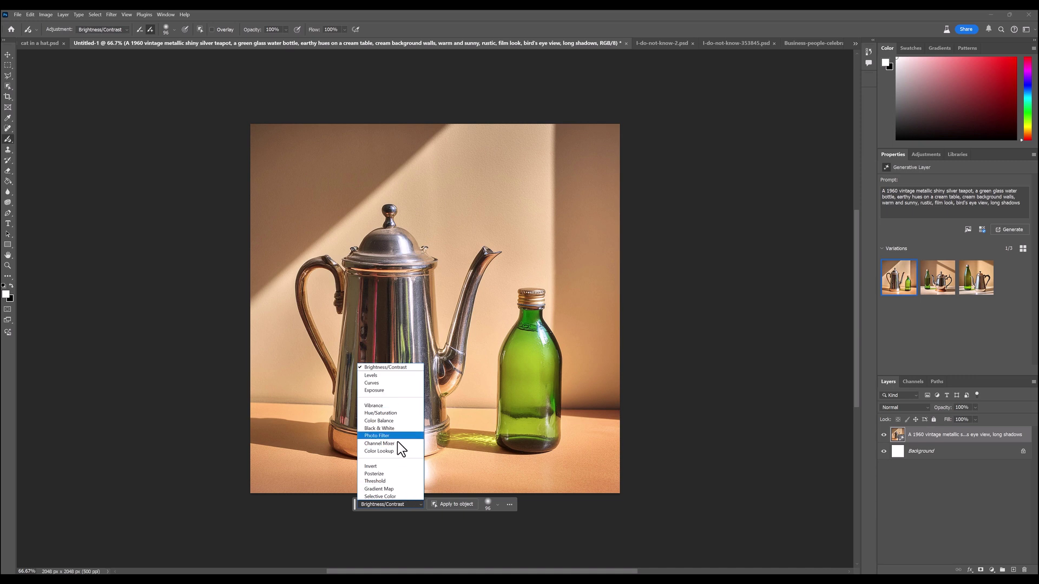
click(420, 502)
Paint a Hue/Saturation adjustment over the green bottle and try lower saturation and other hue values
click(420, 502)
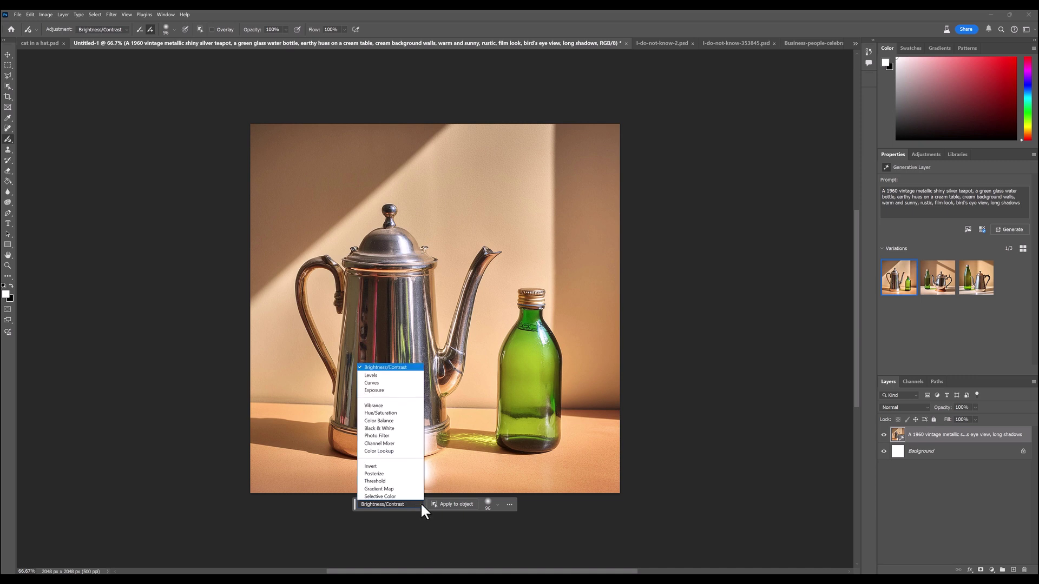
click(403, 414)
click(532, 355)
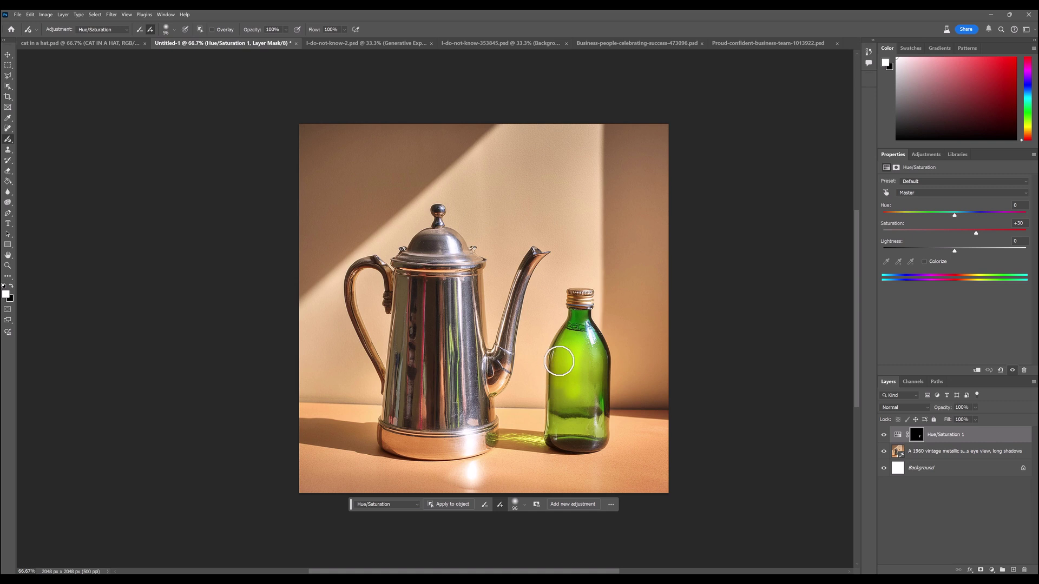
mouse_move(559, 361)
mouse_down()
mouse_move(562, 343)
mouse_move(556, 400)
mouse_move(591, 375)
mouse_move(600, 395)
mouse_move(575, 319)
mouse_move(590, 392)
mouse_up()
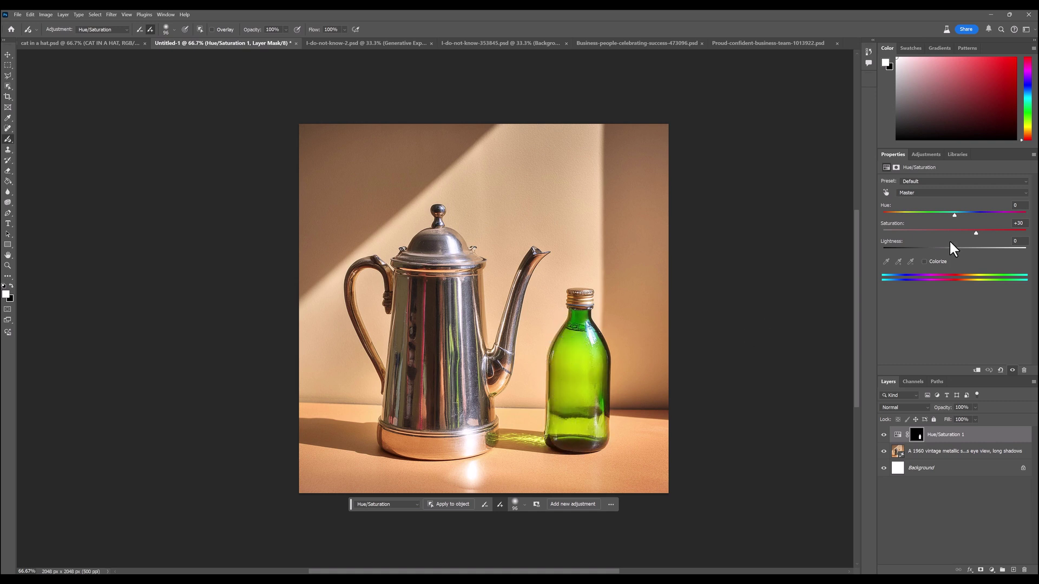
drag(973, 231, 915, 232)
drag(914, 215, 943, 250)
Switch the painted adjustment to Posterize, then Brightness/Contrast, keeping Brightness at 50
click(411, 504)
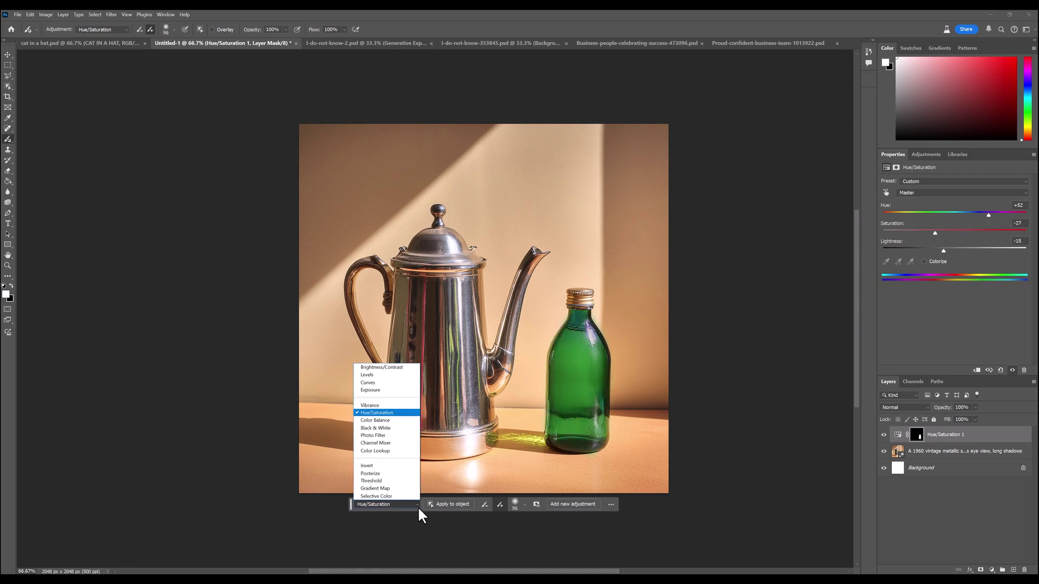
click(375, 473)
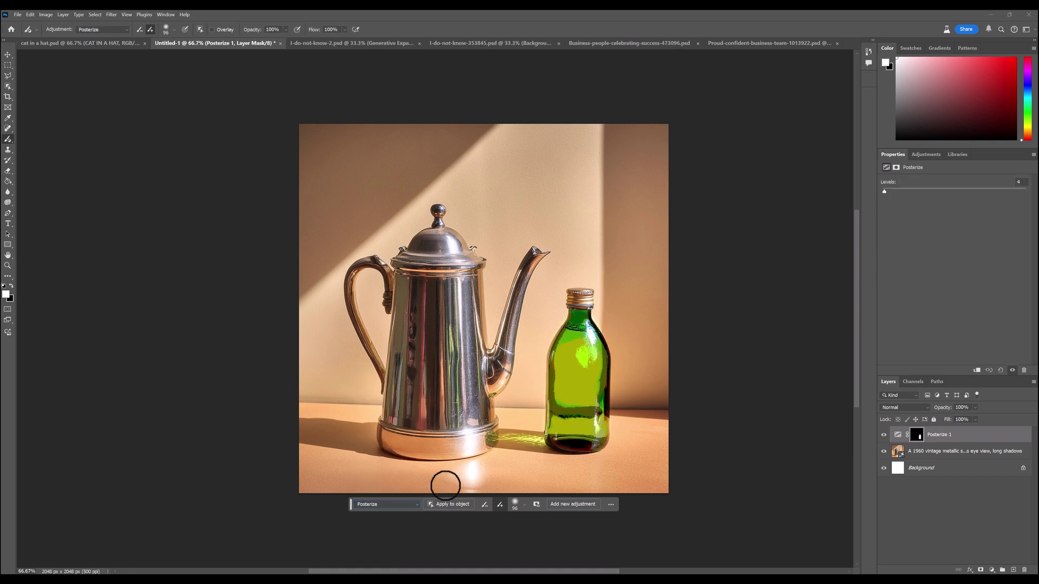
click(418, 505)
click(388, 367)
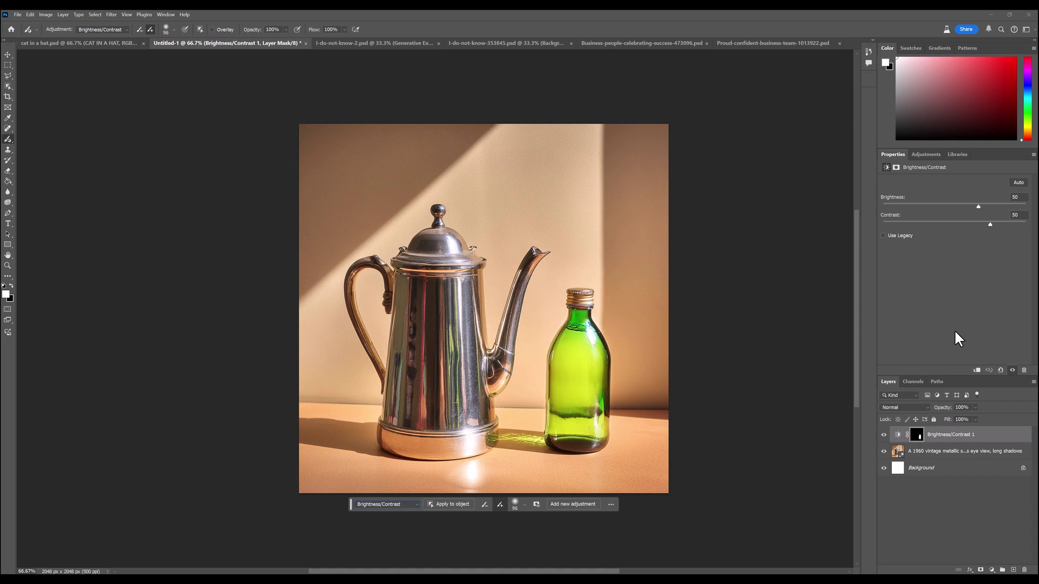
drag(976, 204, 945, 204)
key(ctrl+z)
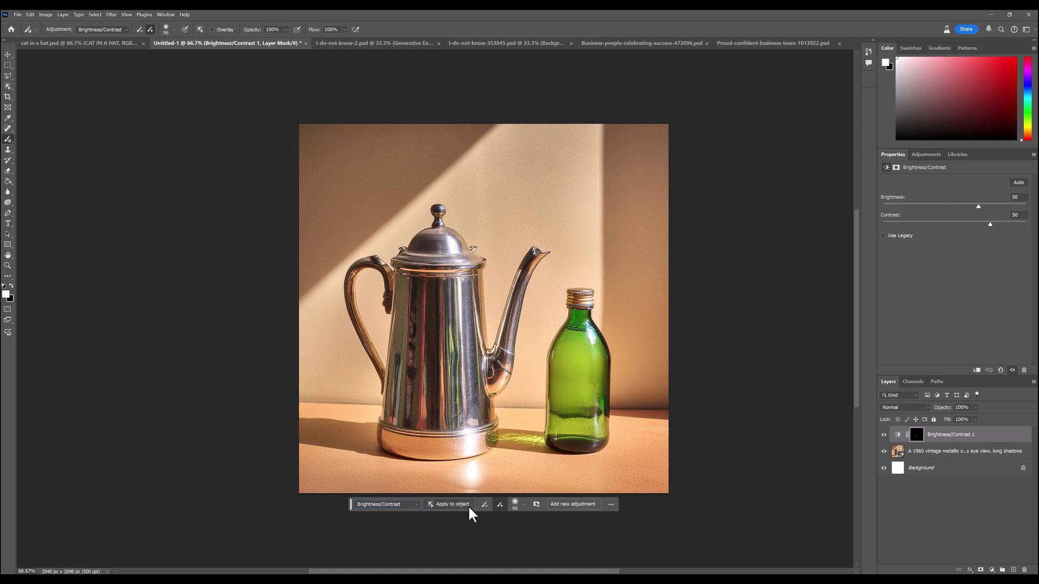
Apply the adjustment to the whole teapot, lower Brightness to 14, and switch it to Hue/Saturation
click(468, 507)
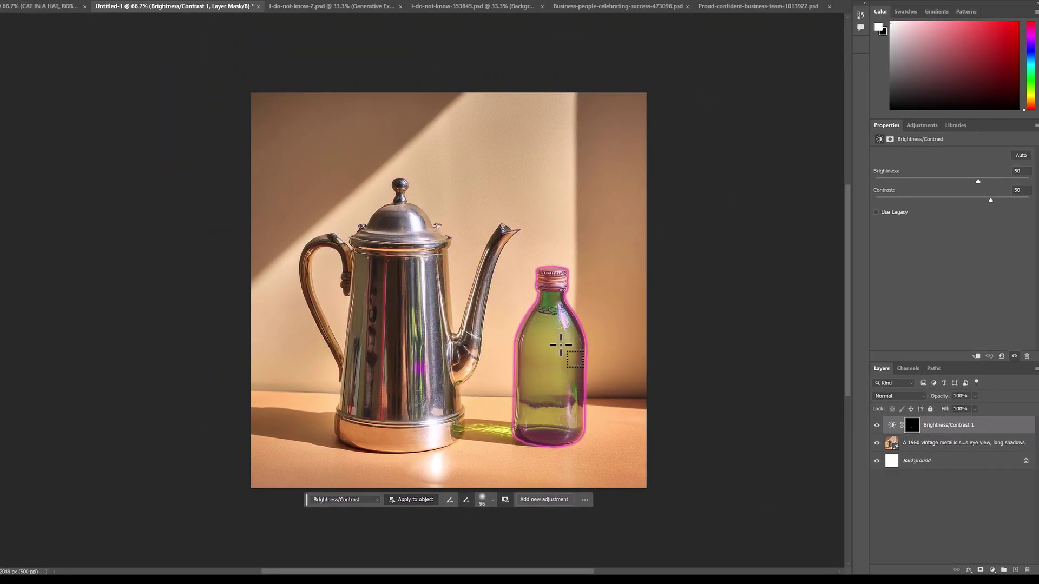
click(404, 320)
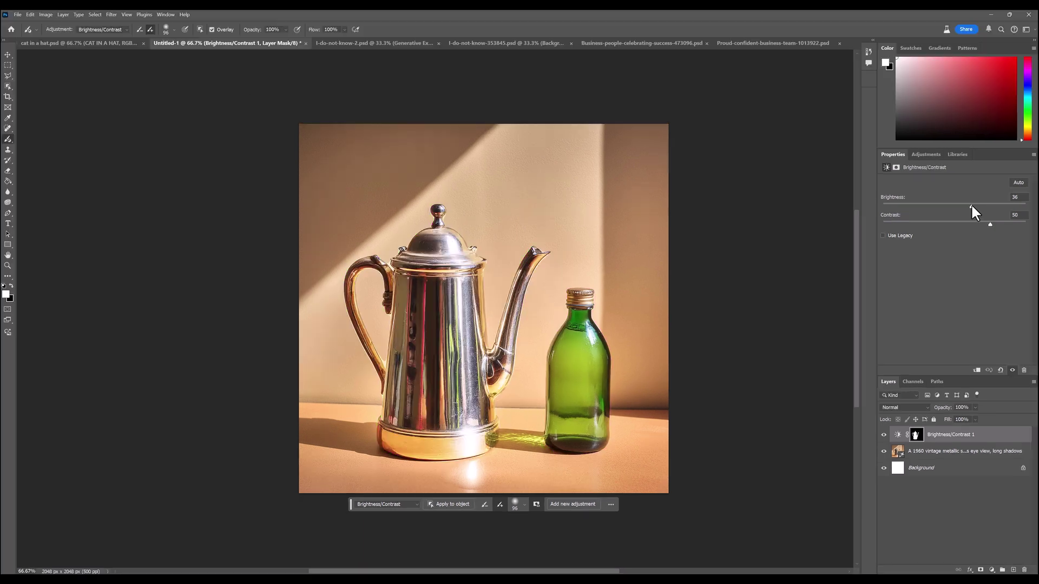
drag(970, 179, 958, 179)
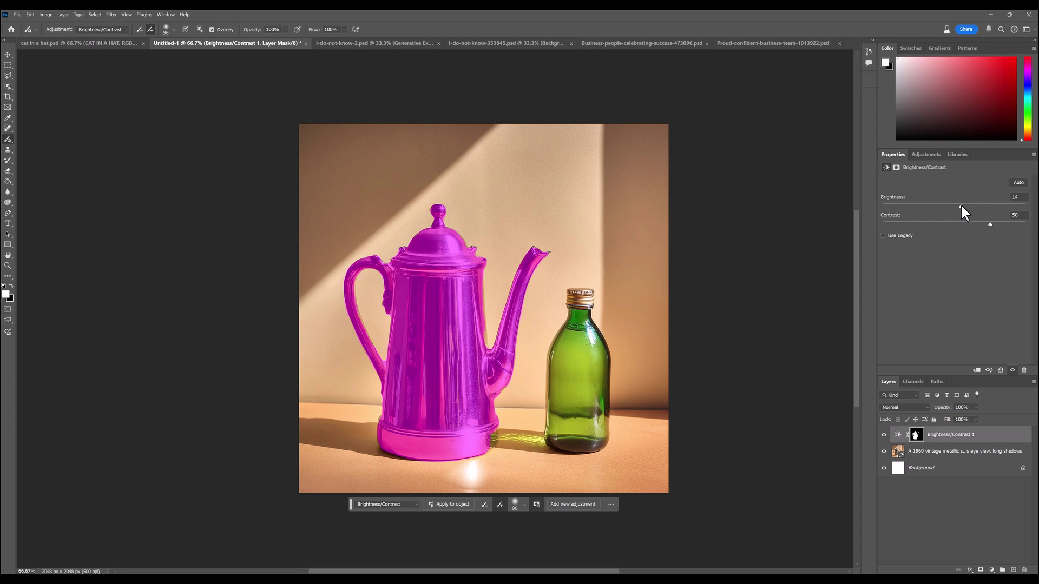
click(536, 505)
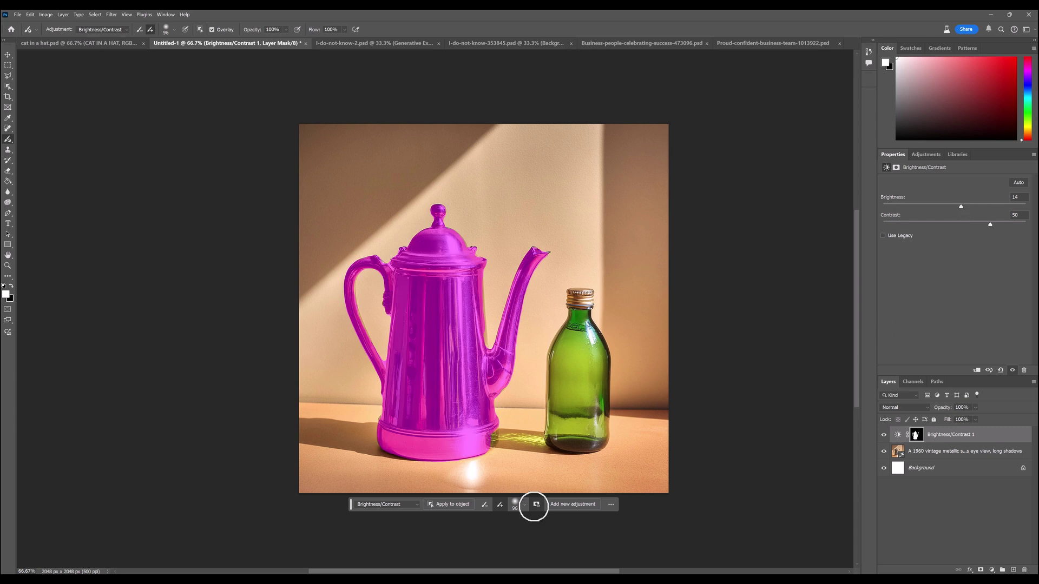